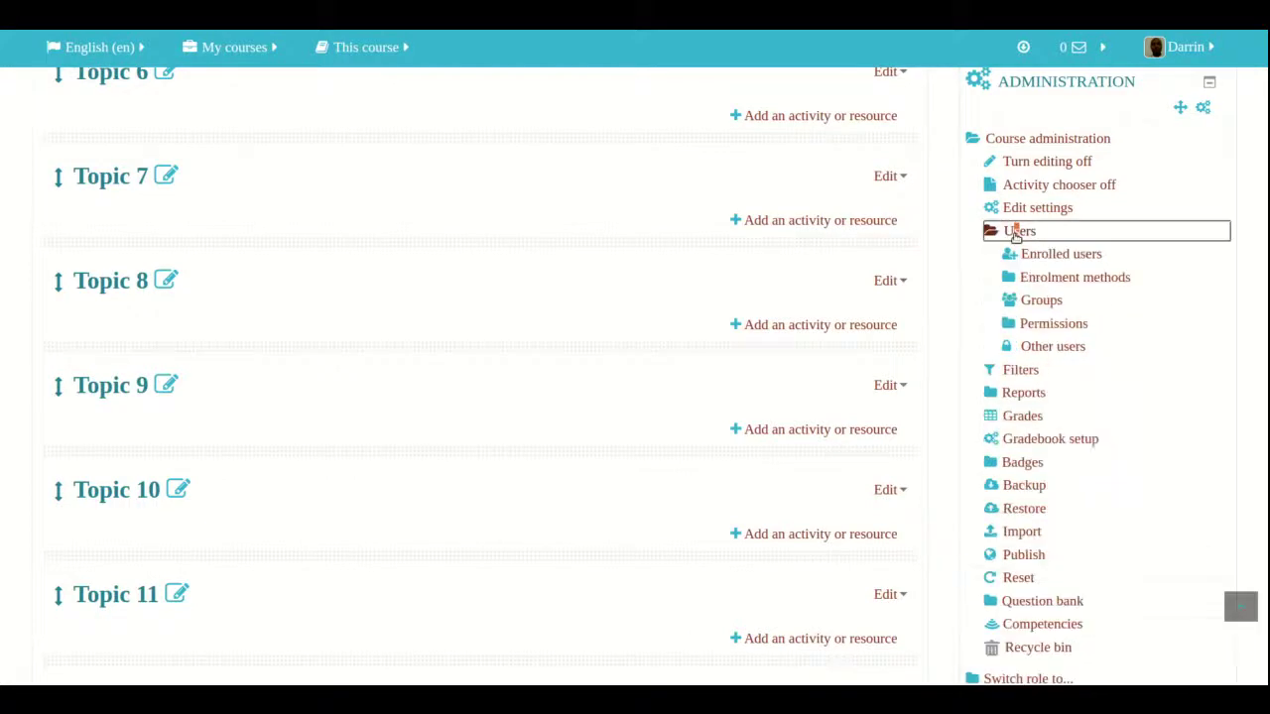
Open the course's Groups page and start creating a new group
click(1042, 301)
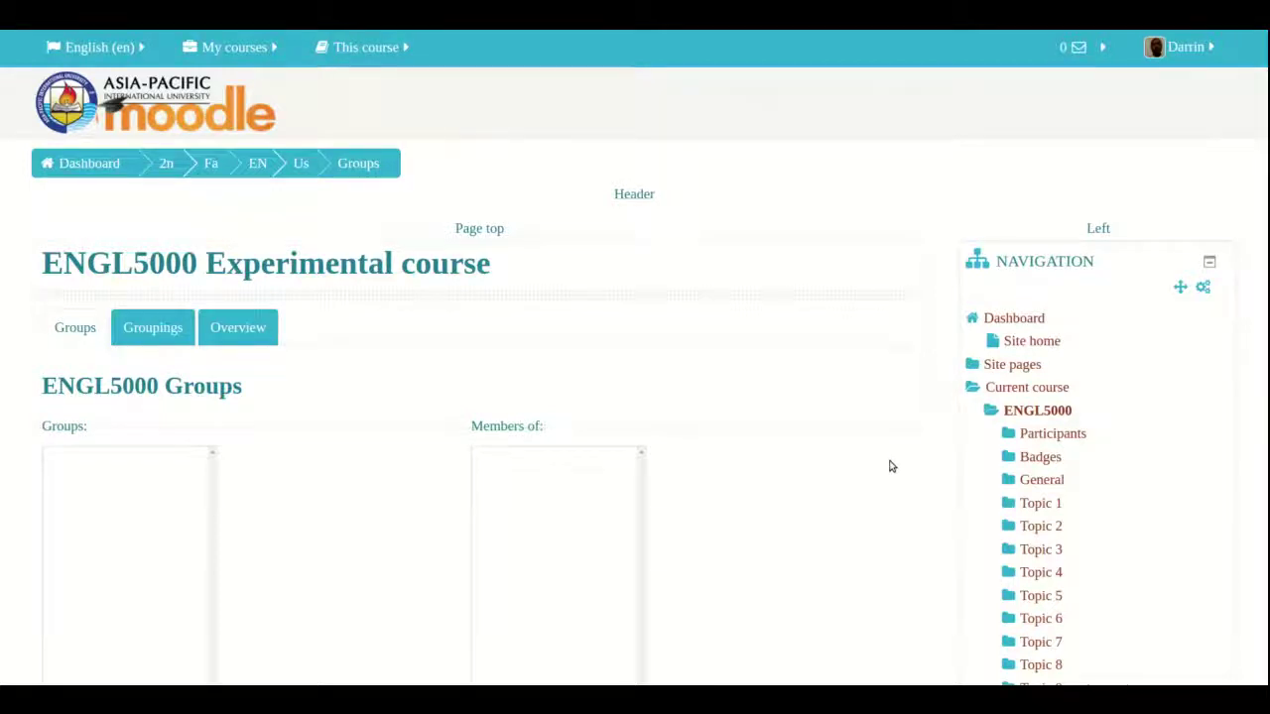
scroll(889, 459, down, 5)
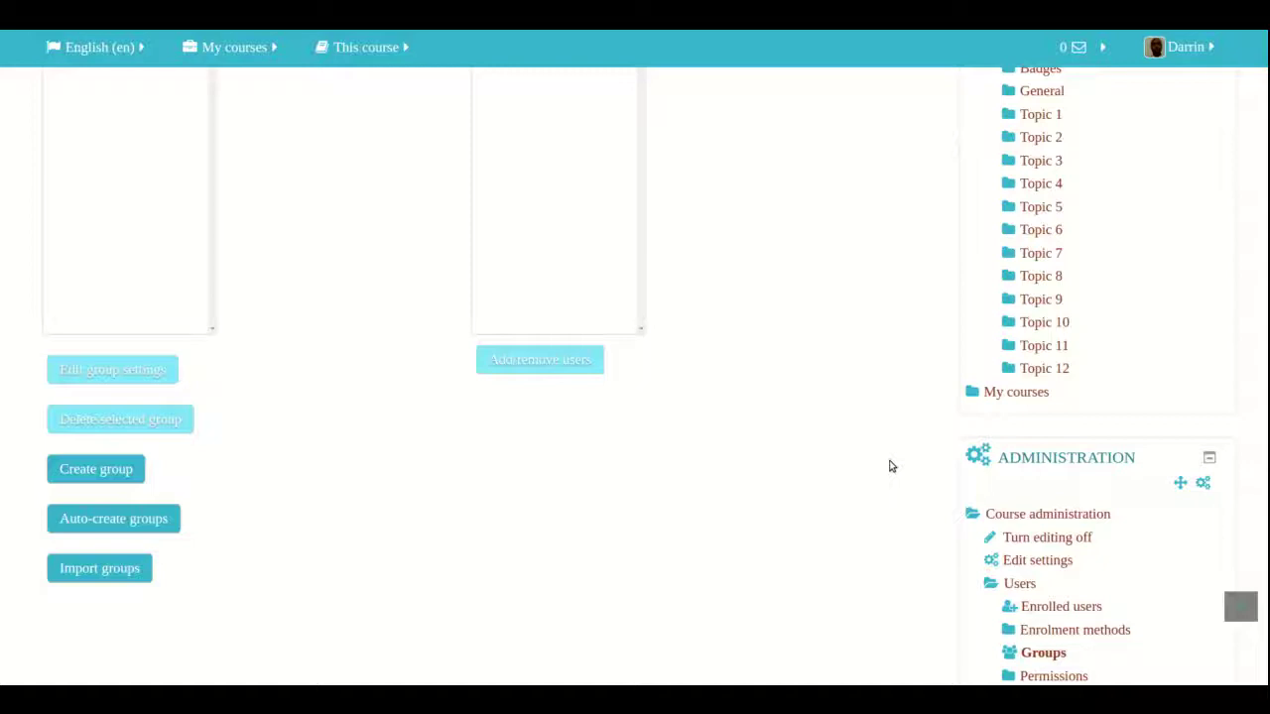
click(125, 470)
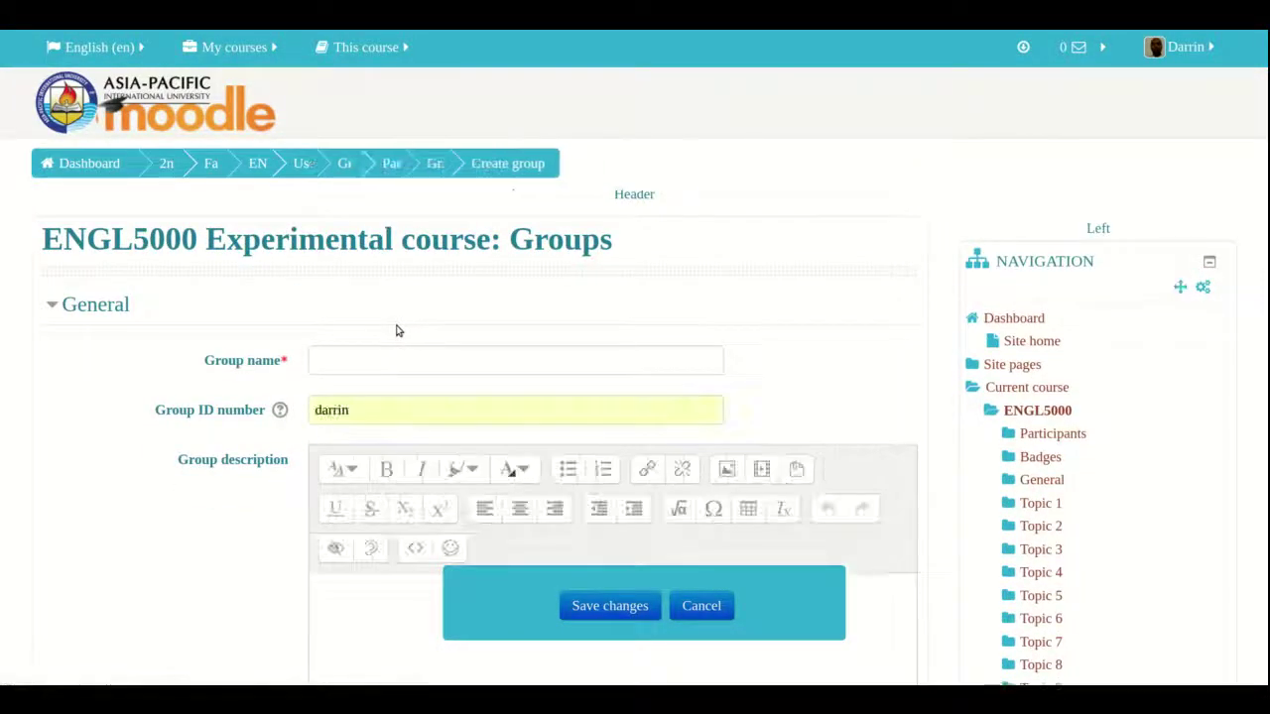
Clear the prefilled group ID number and name the new group Example 1
double_click(347, 409)
key(BackSpace)
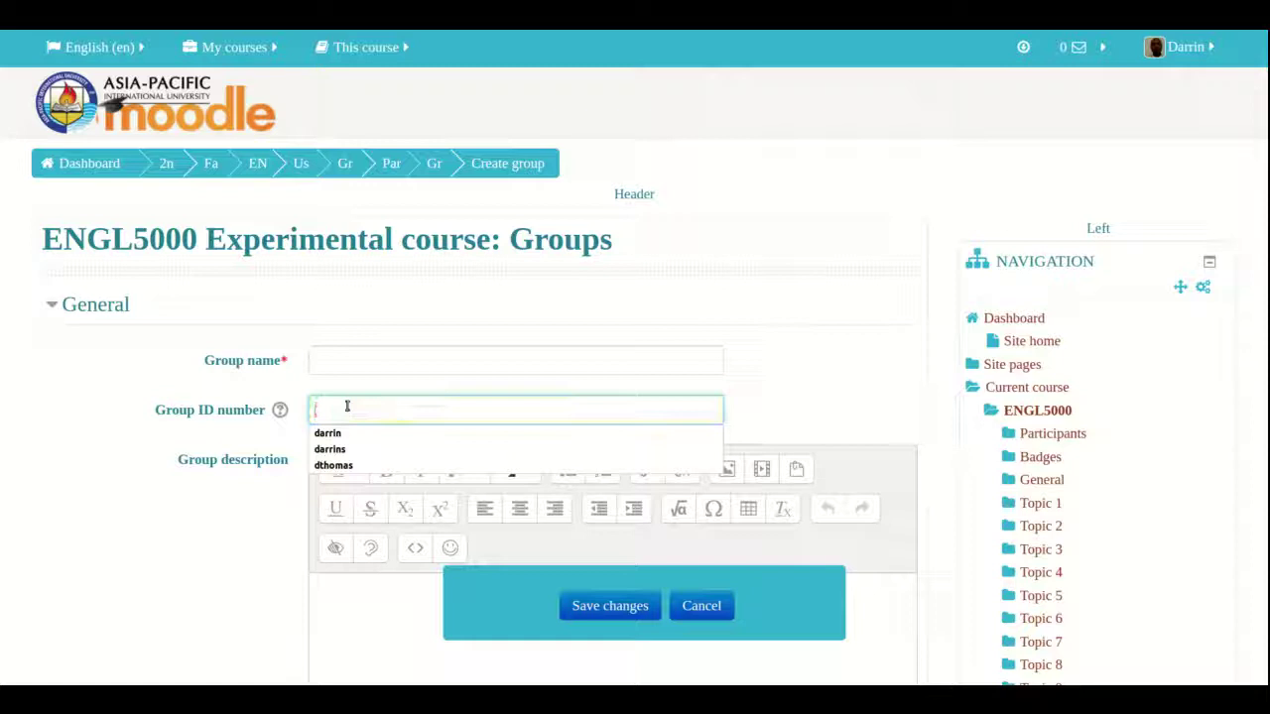
scroll(346, 406, down, 1)
click(359, 331)
text(Example 1)
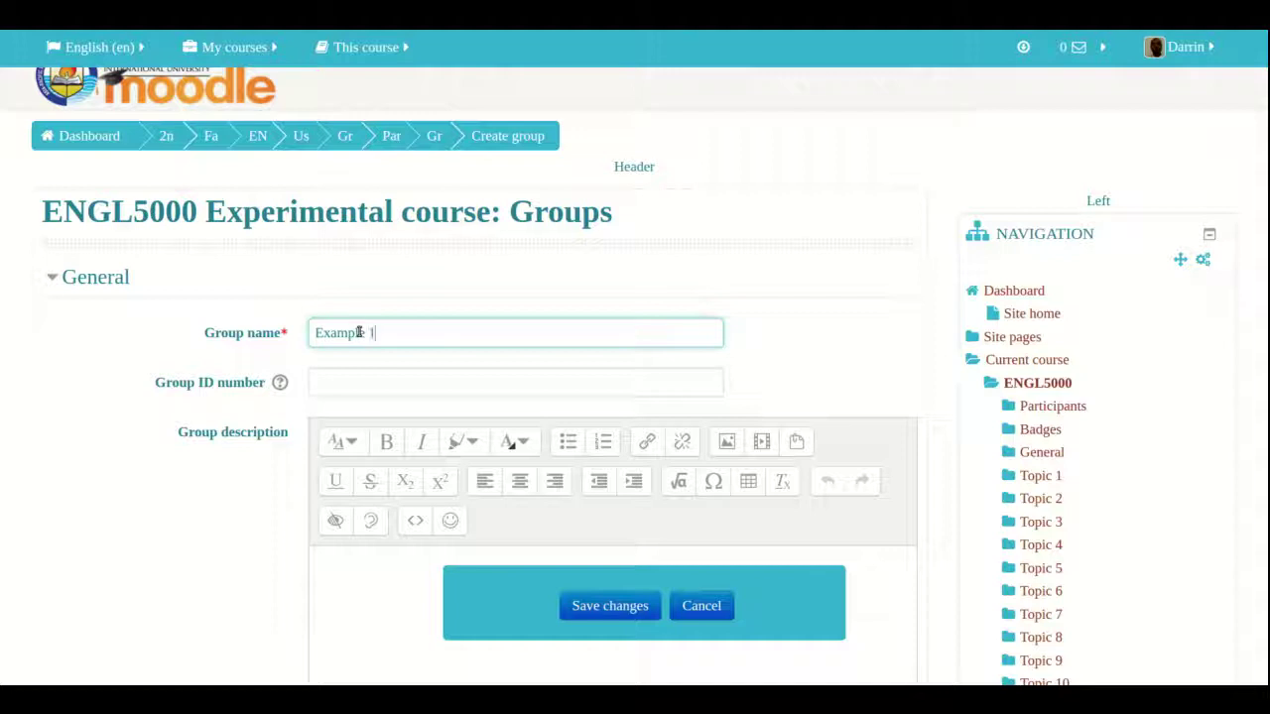
Clear the prefilled enrolment key of the new group
scroll(359, 332, down, 4)
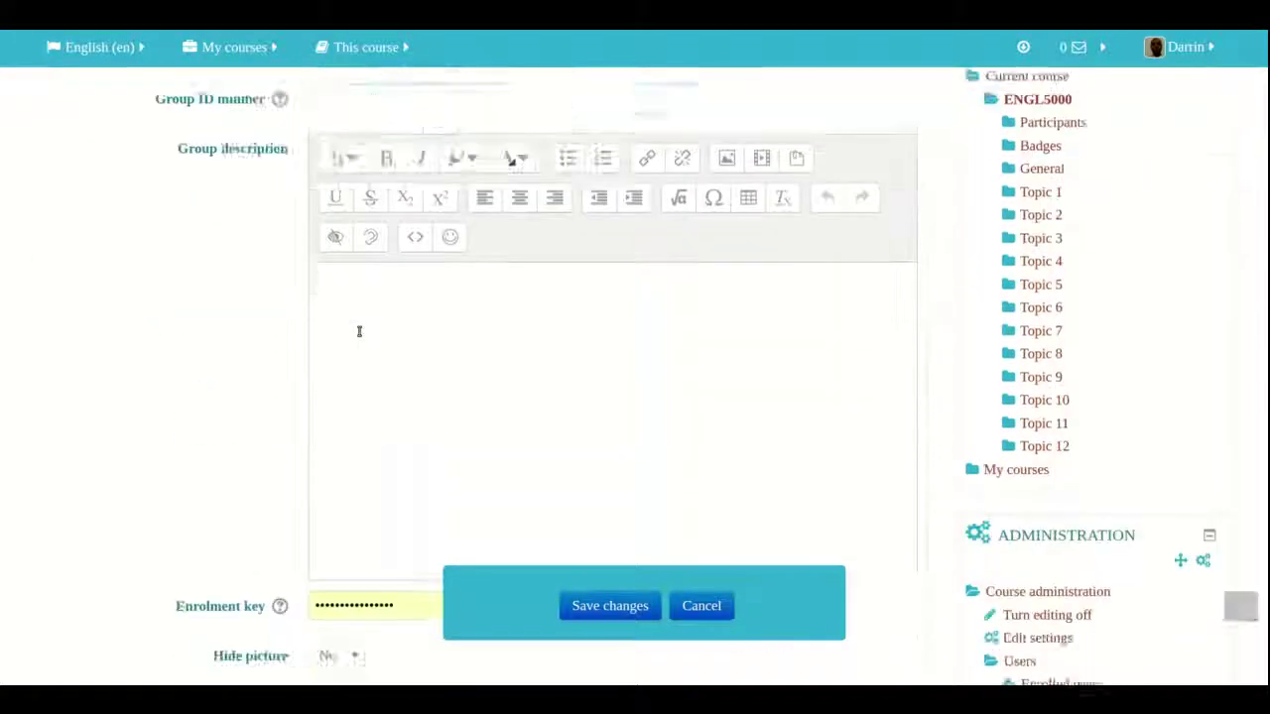
click(382, 519)
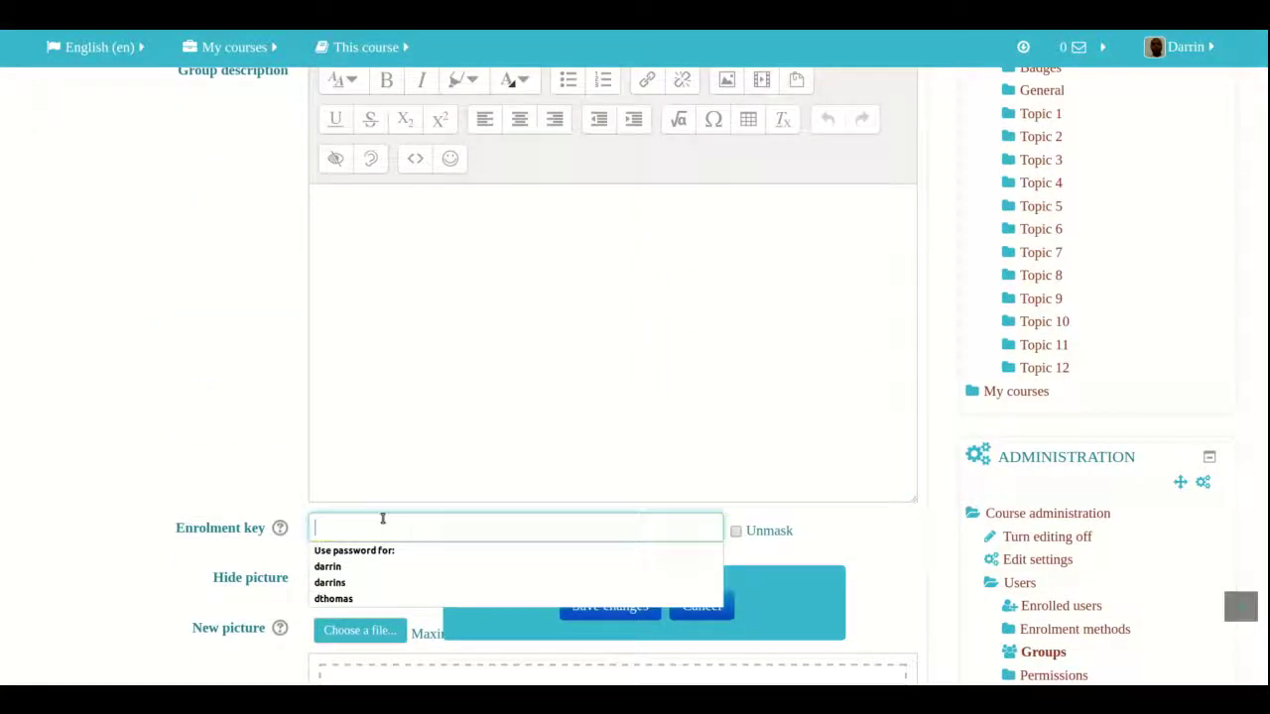
click(392, 428)
scroll(392, 427, up, 4)
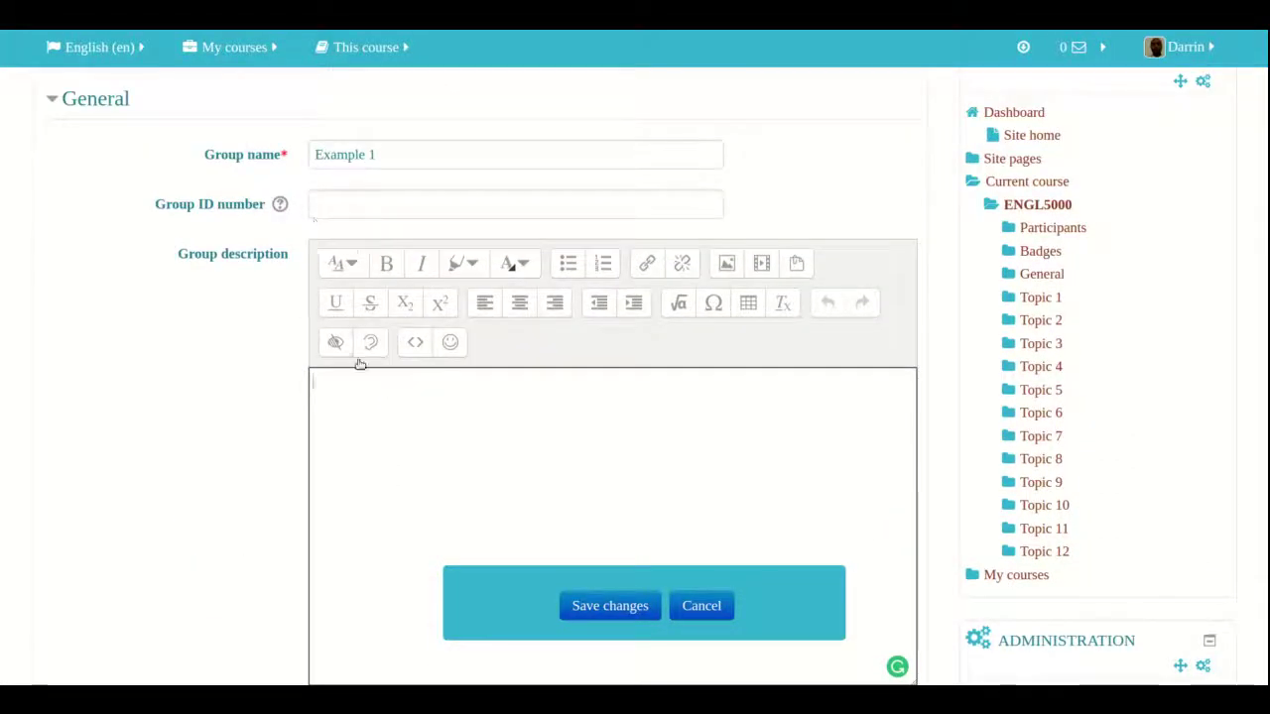
scroll(393, 486, down, 6)
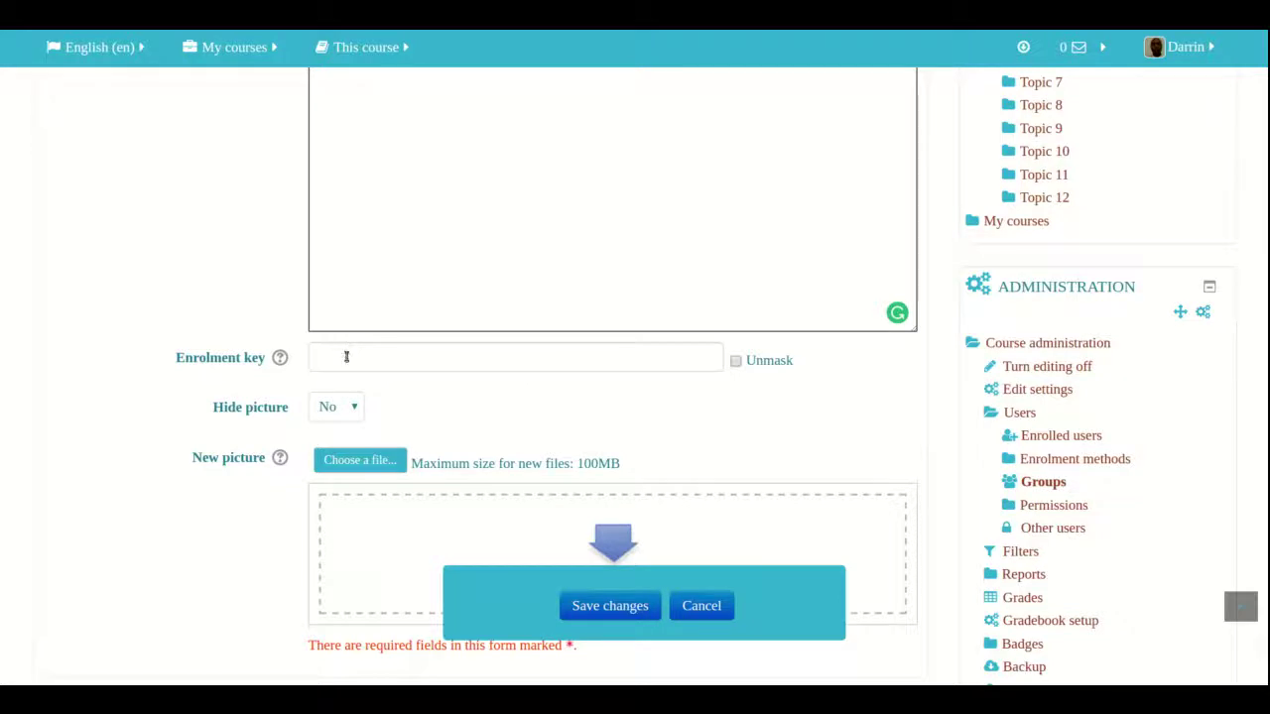
click(346, 353)
click(346, 356)
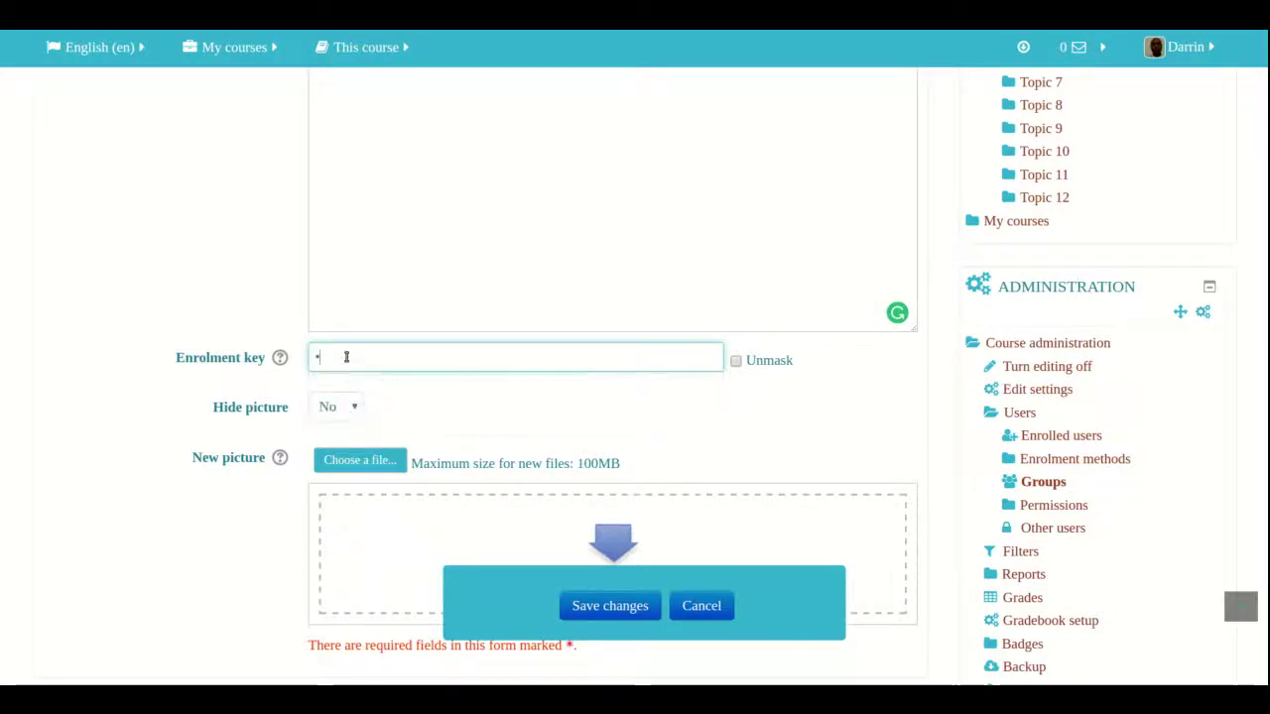
click(346, 356)
click(346, 356)
click(394, 406)
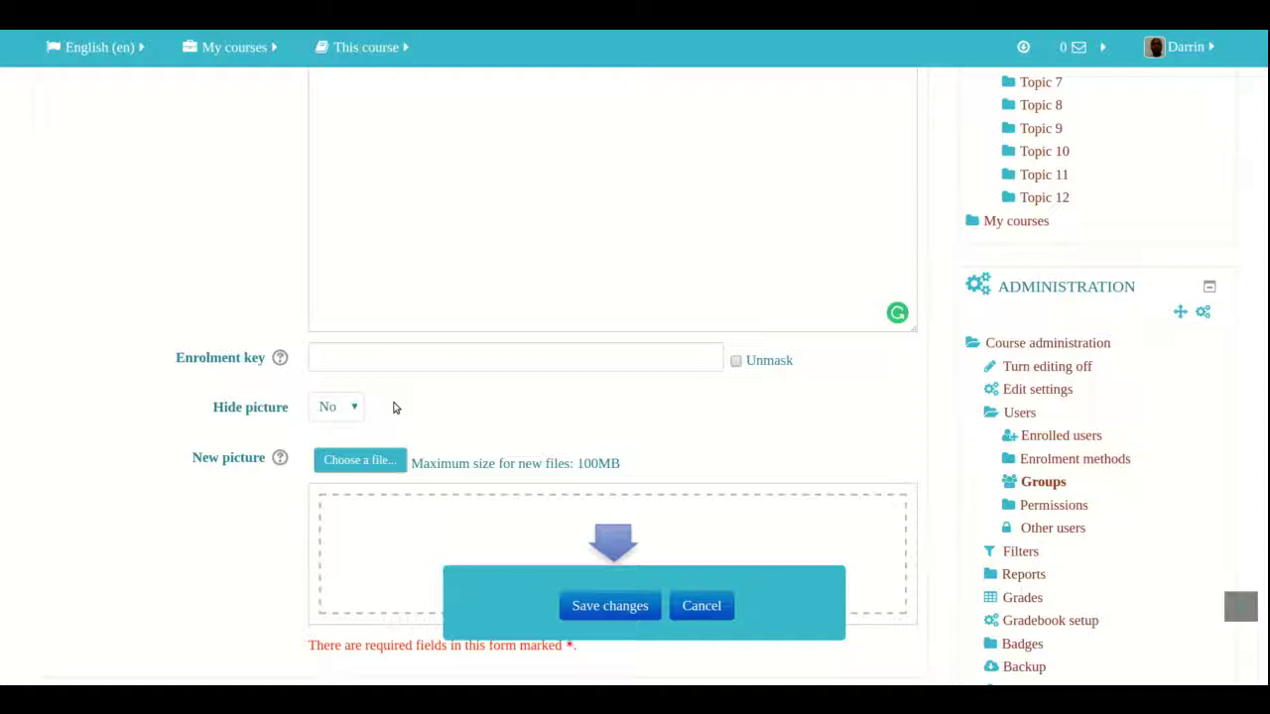
Review the new group's form fields from the group name to the enrolment key, and check the Hide picture options
scroll(394, 406, up, 4)
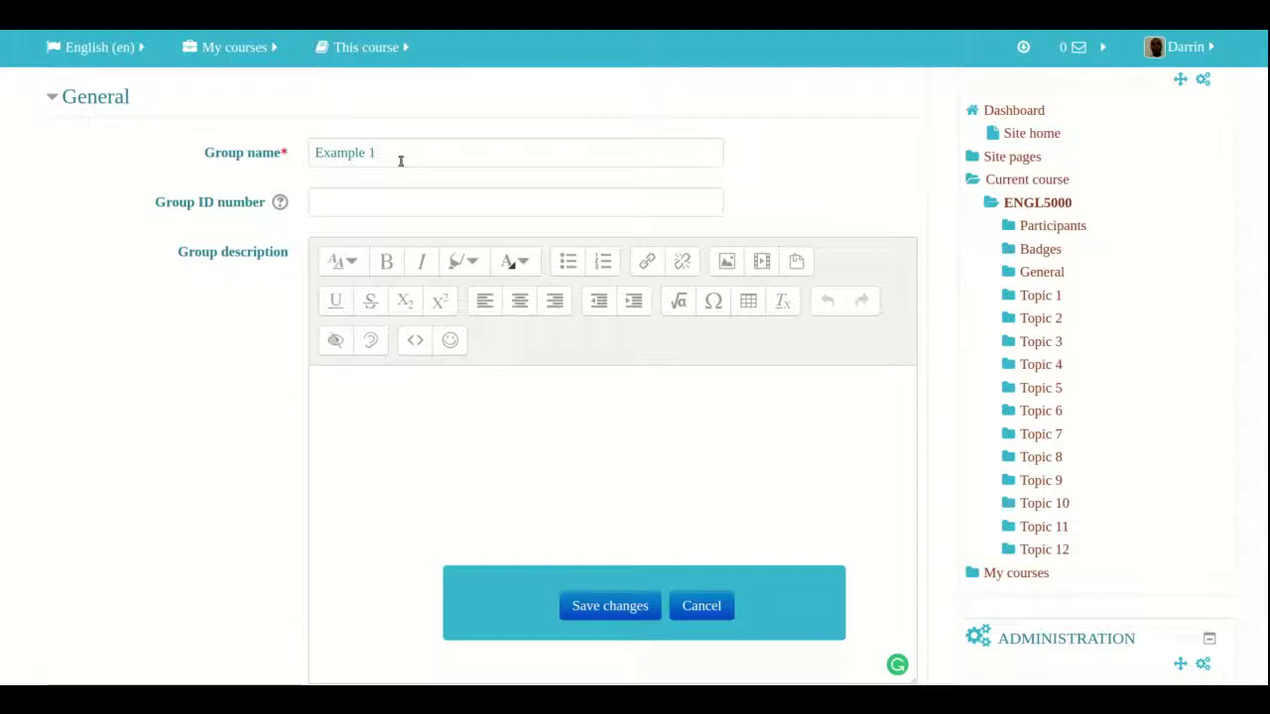
scroll(401, 161, down, 5)
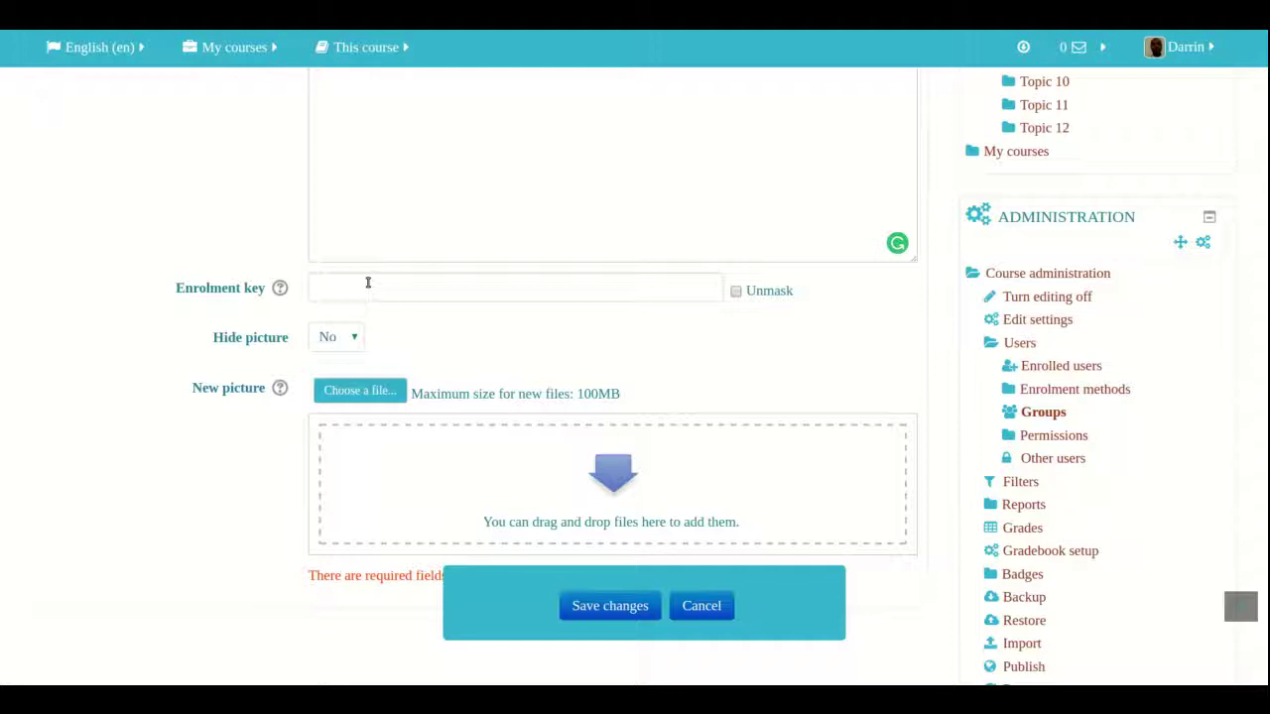
scroll(367, 284, up, 8)
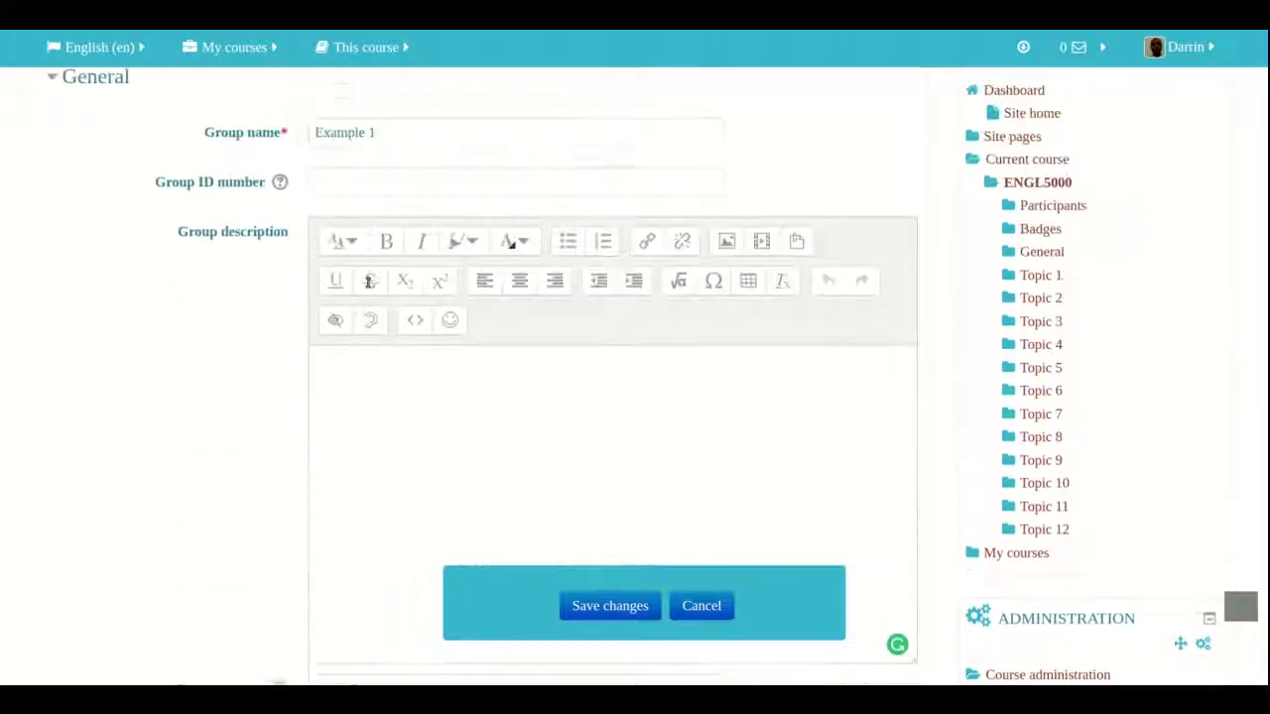
scroll(368, 287, down, 2)
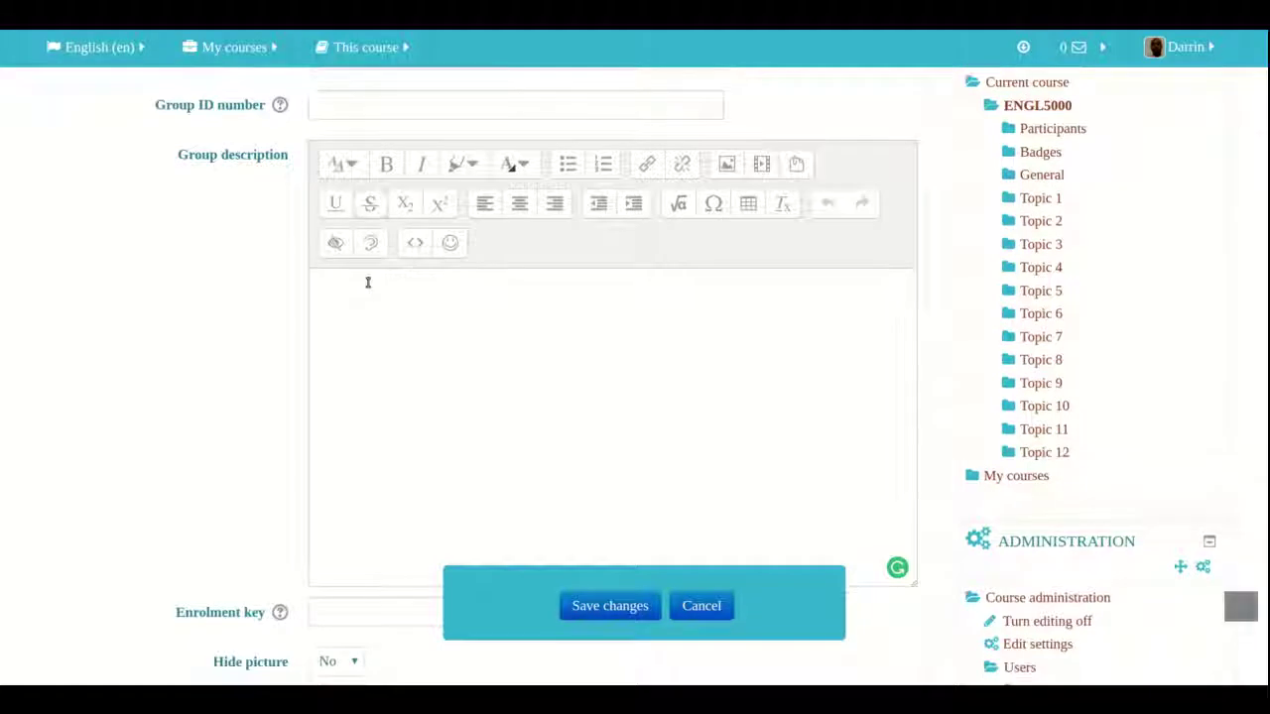
scroll(367, 283, down, 7)
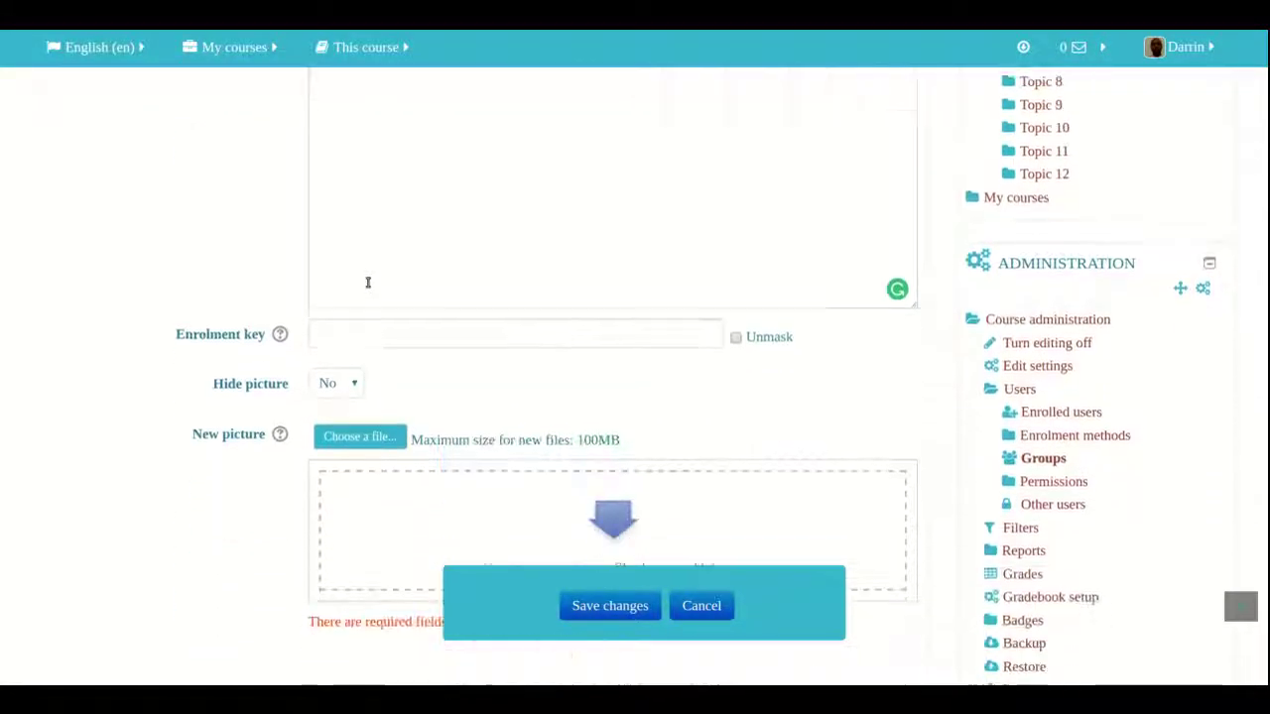
scroll(367, 282, down, 1)
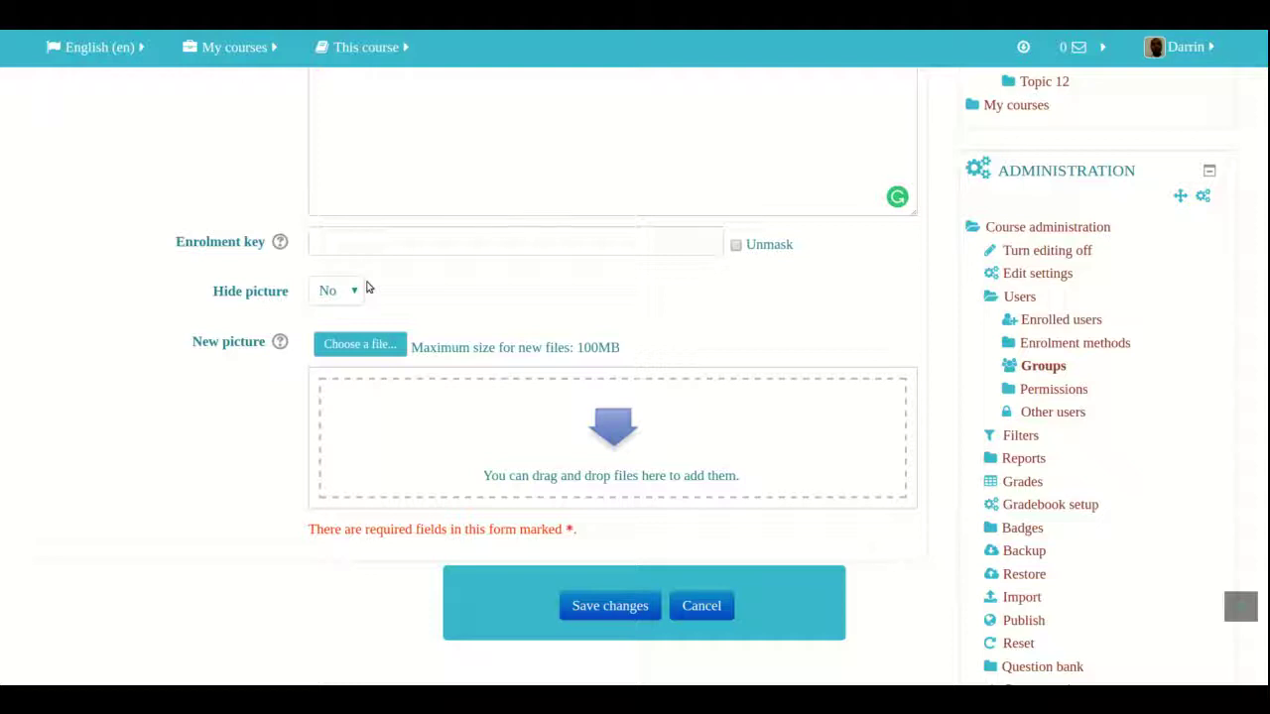
click(350, 291)
click(350, 291)
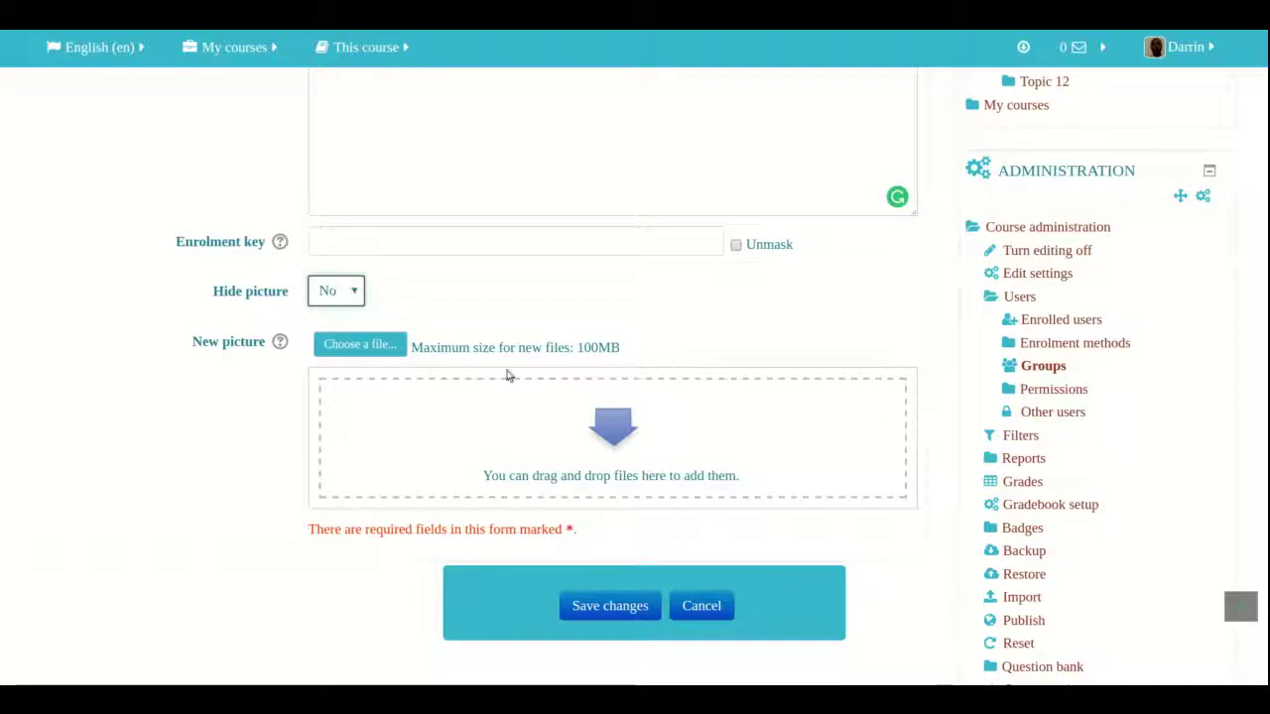
Save the new group Example 1
scroll(527, 380, down, 2)
scroll(527, 383, down, 1)
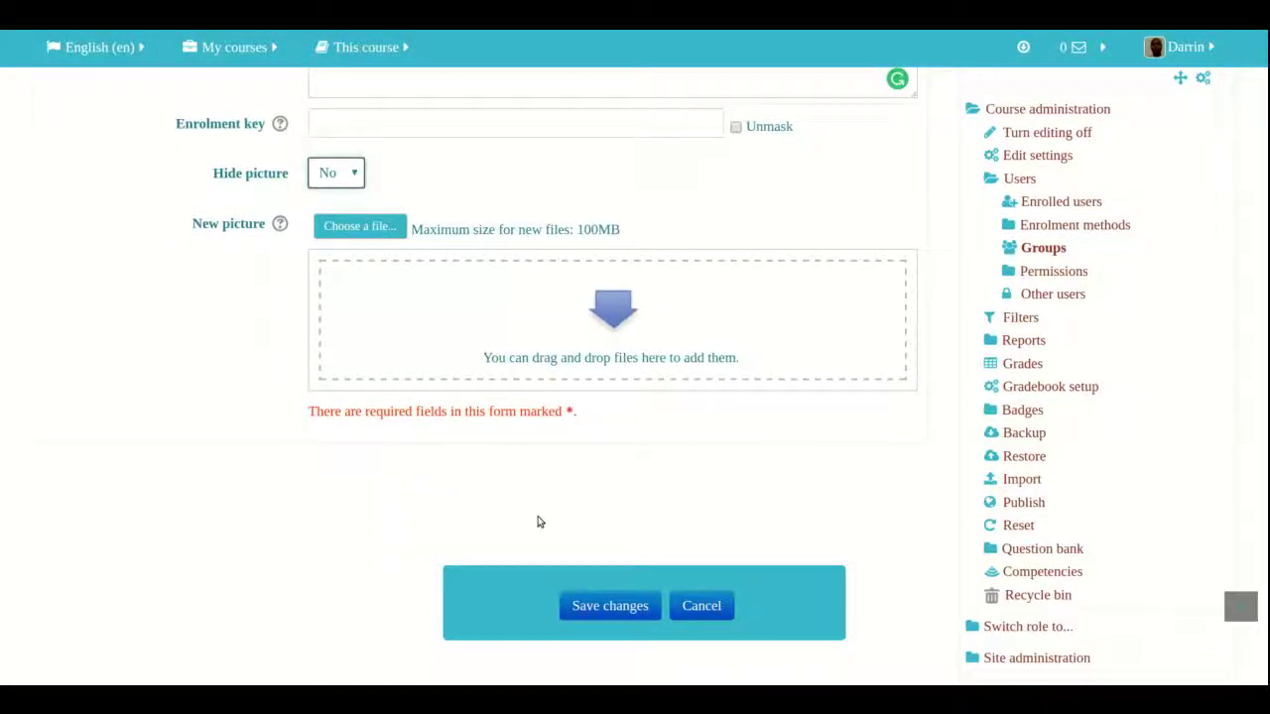
click(591, 607)
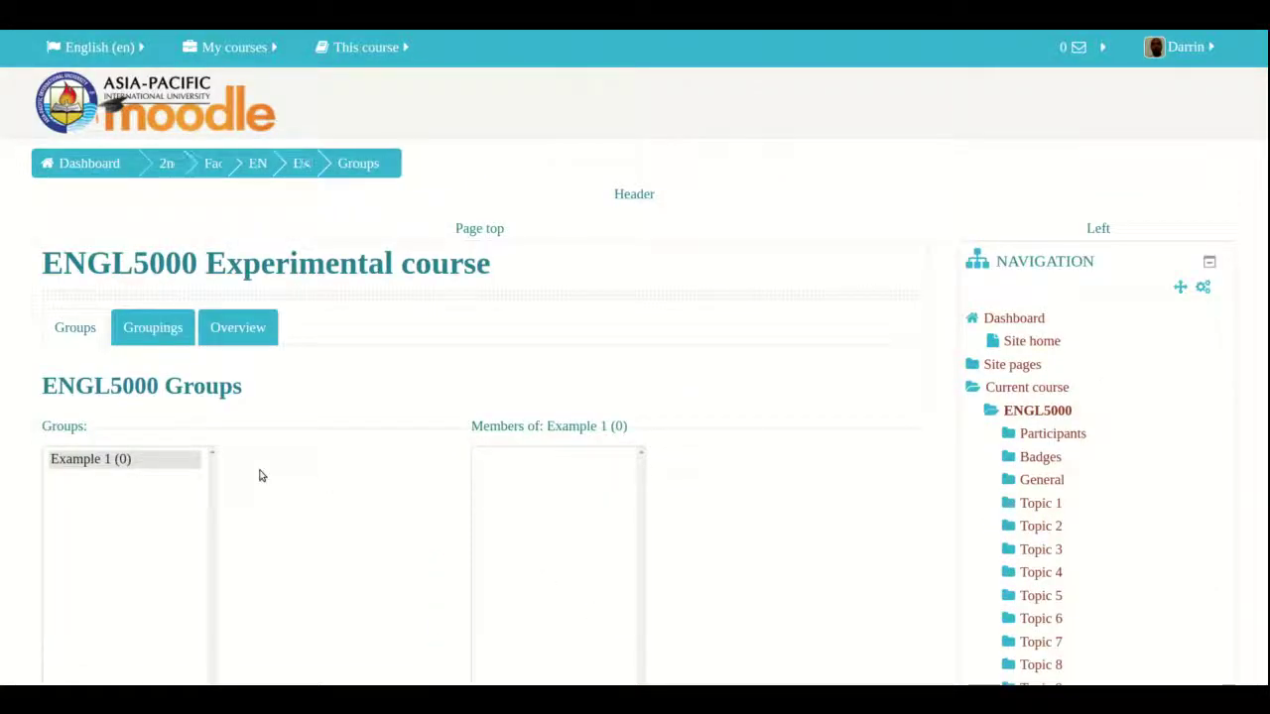
Start a second group named Example 2 with its group ID number left blank
scroll(261, 476, down, 5)
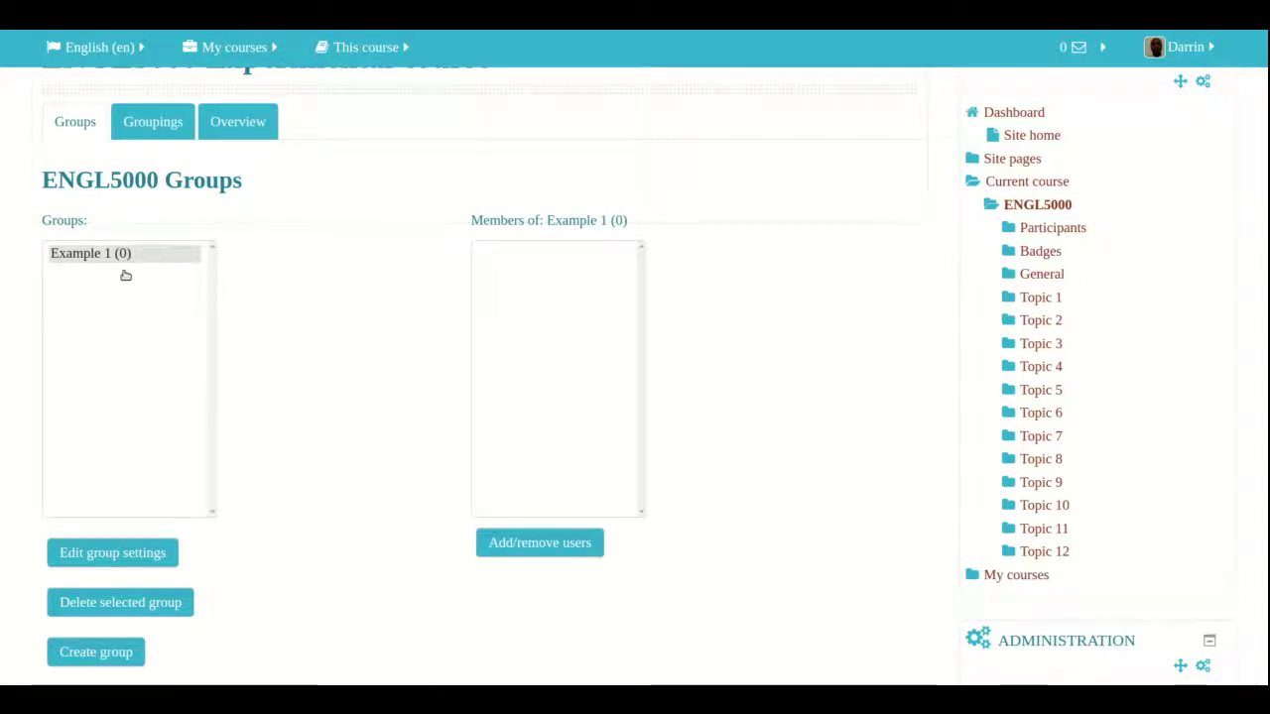
scroll(125, 275, down, 5)
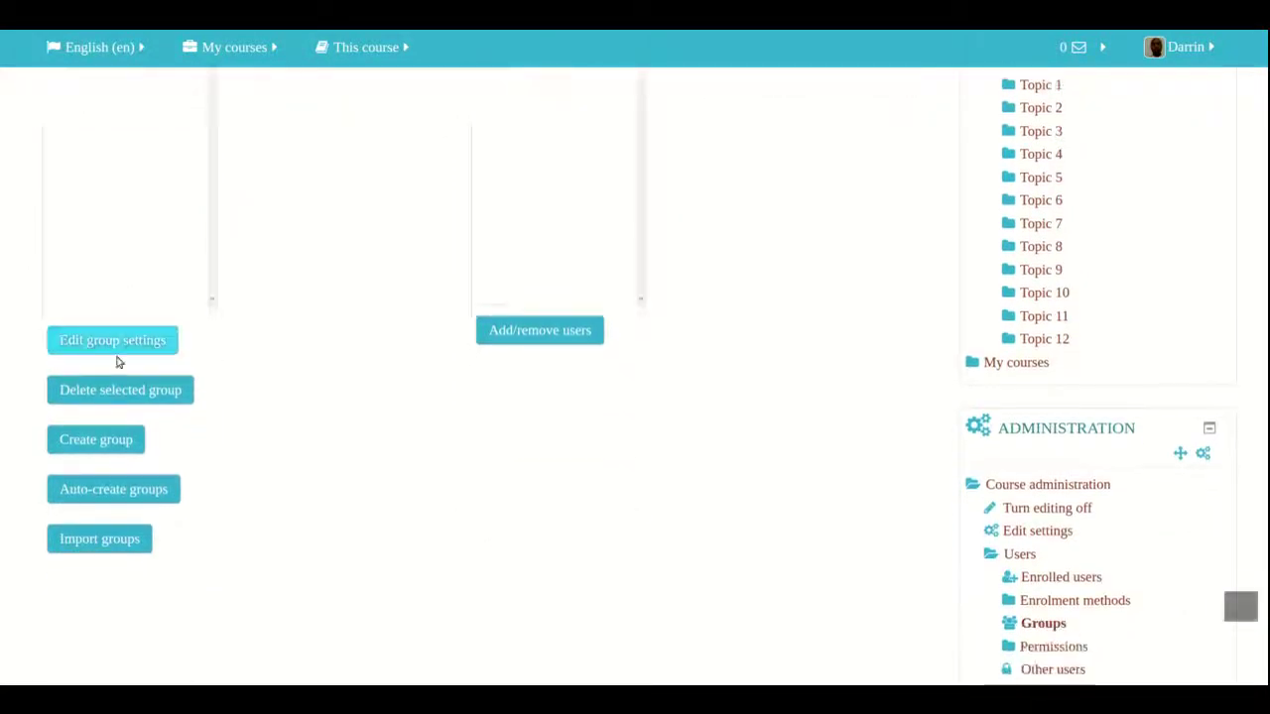
click(118, 437)
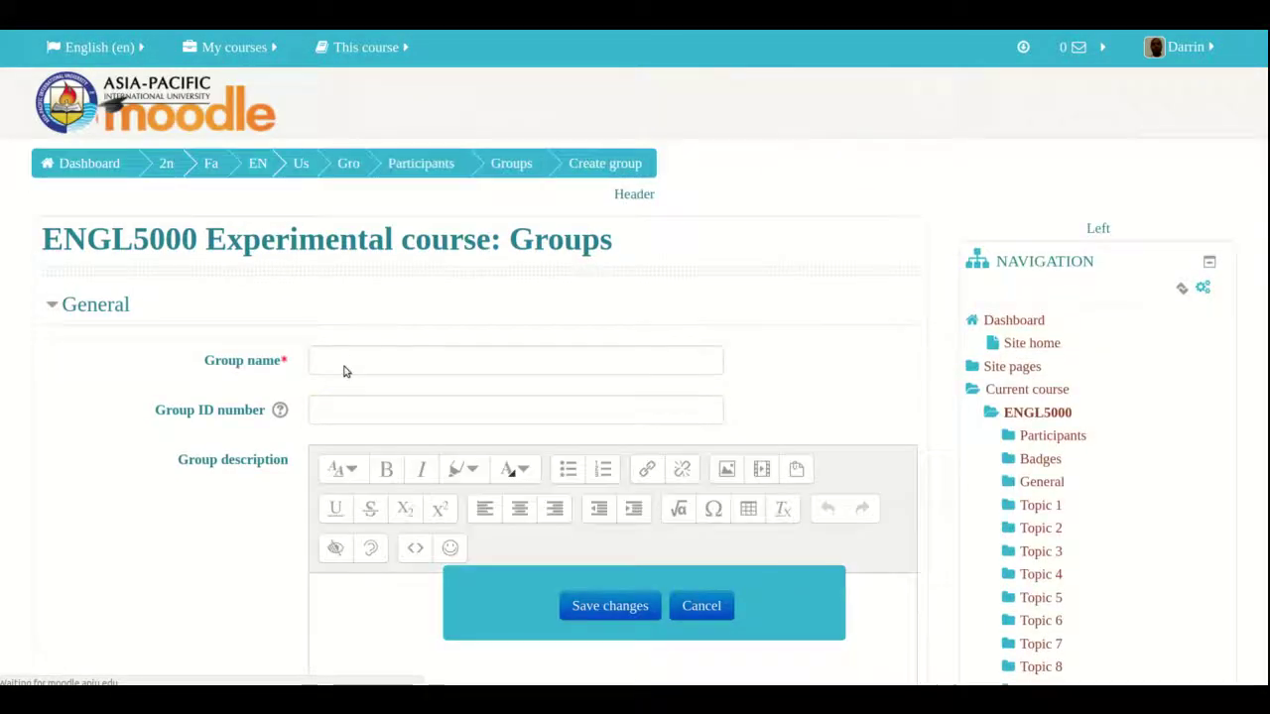
click(345, 357)
text(Example 2)
key(Tab)
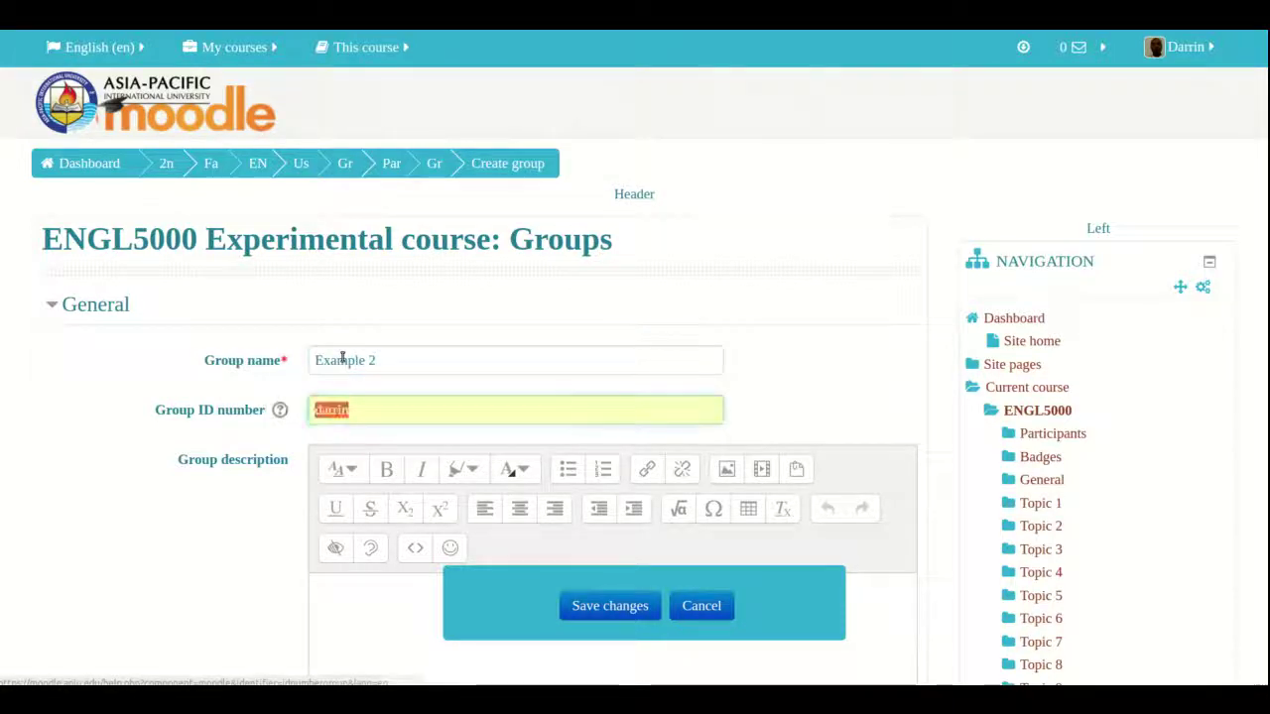
key(BackSpace)
Clear the prefilled enrolment key of the Example 2 group and save the group
scroll(179, 467, down, 1)
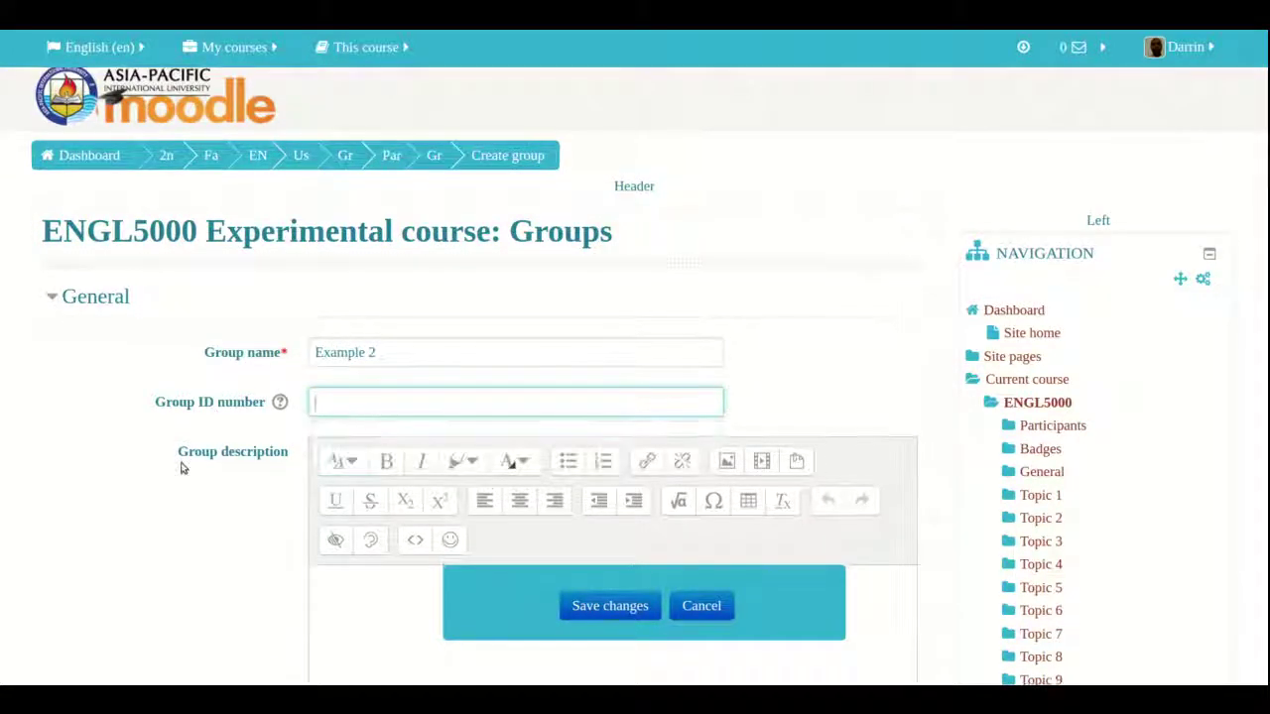
scroll(178, 467, down, 4)
right_click(335, 531)
key(Escape)
double_click(337, 533)
key(BackSpace)
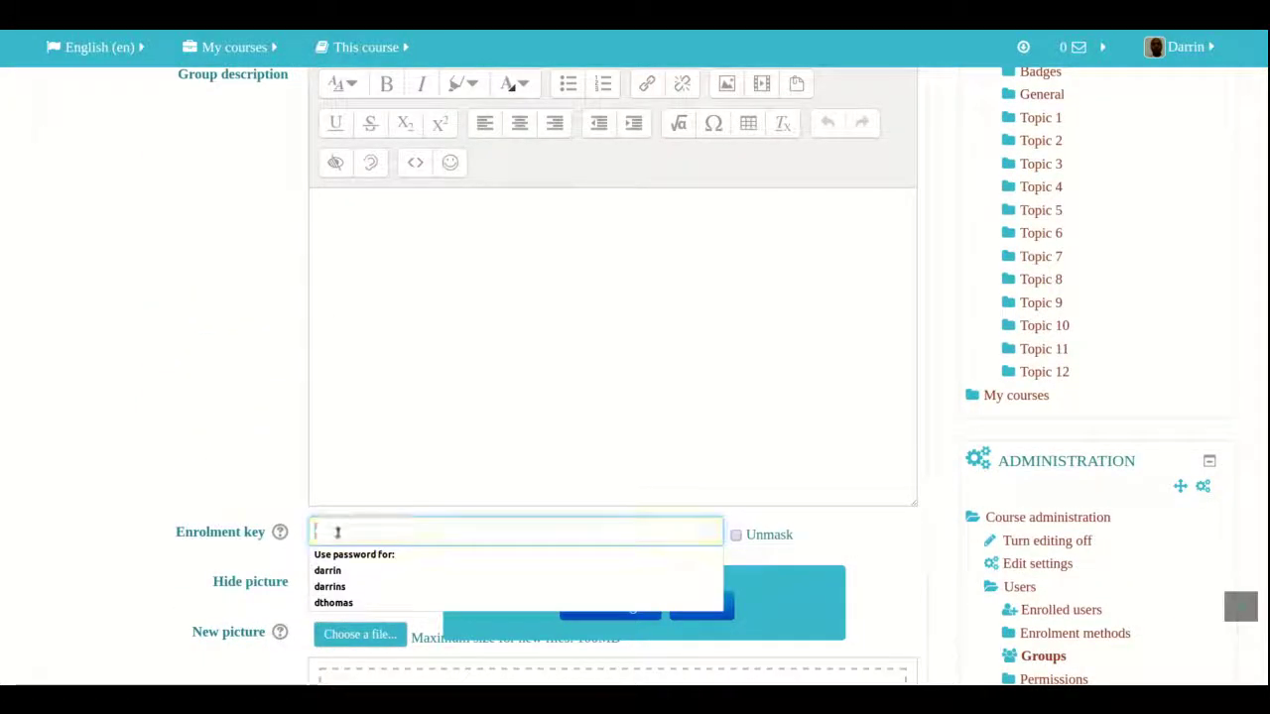
click(239, 445)
scroll(238, 446, down, 2)
scroll(238, 447, down, 1)
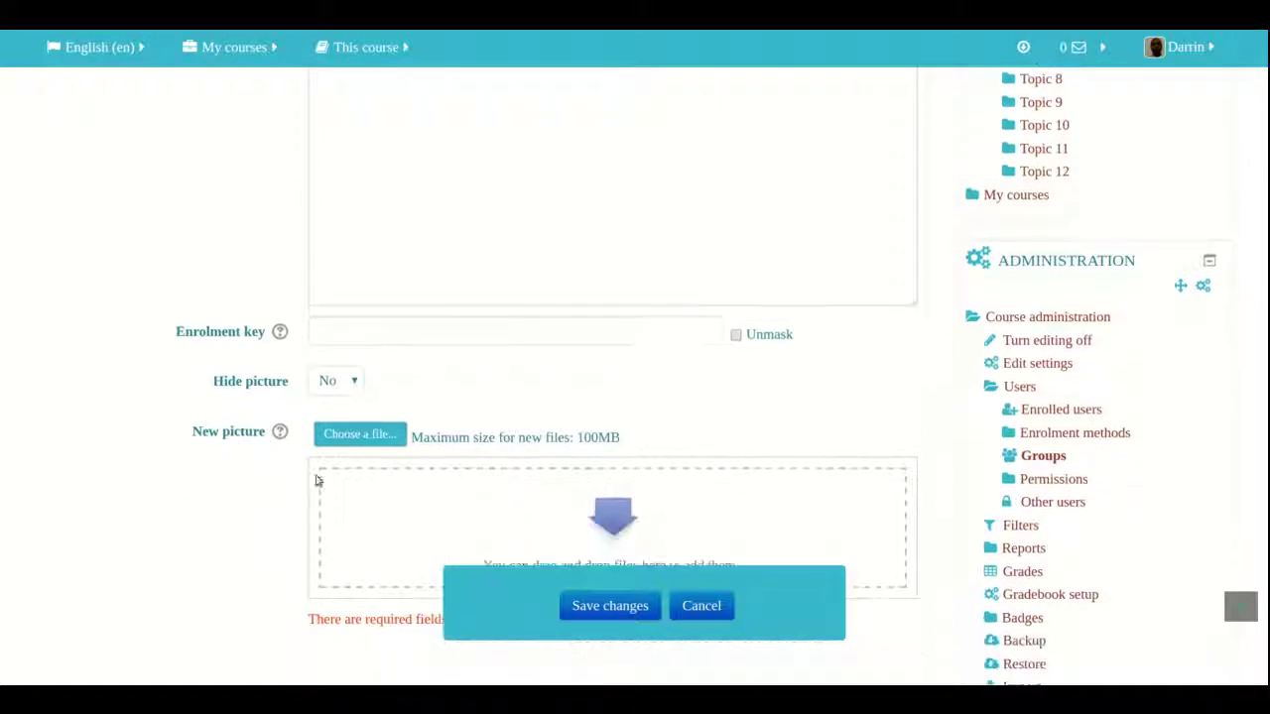
click(613, 605)
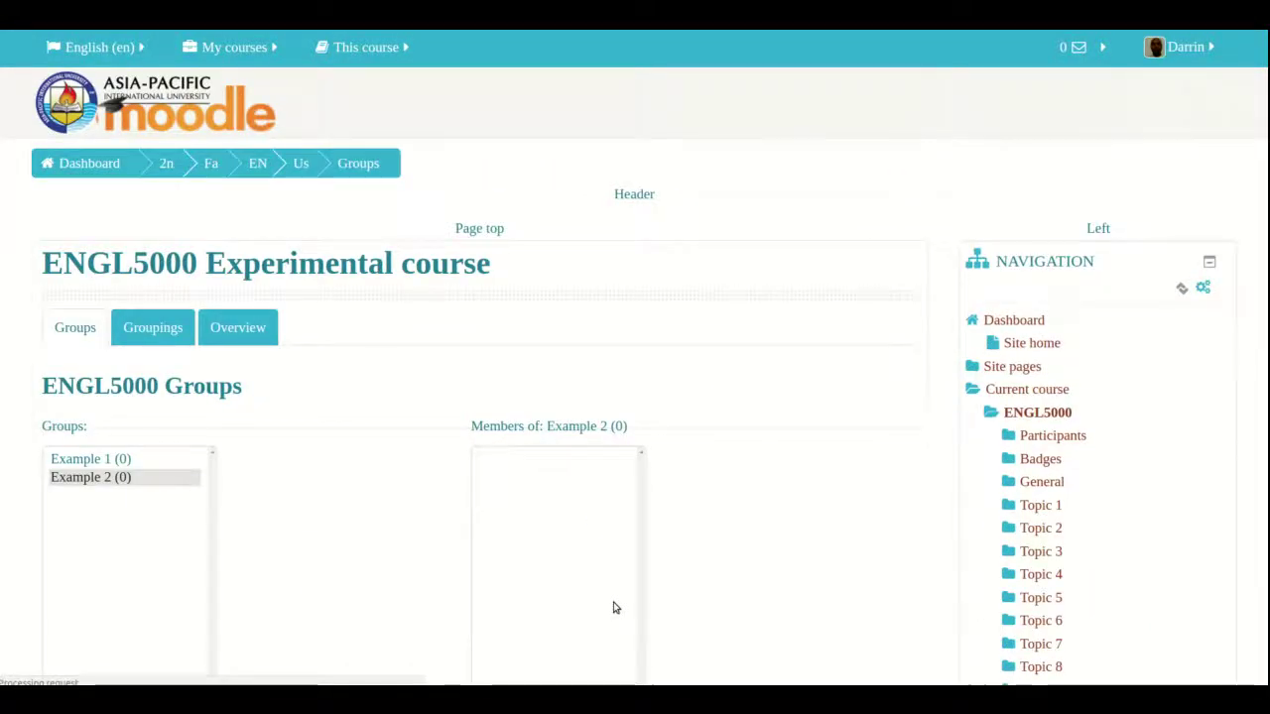
Select only the Example 1 group and open its page for adding and removing users
scroll(613, 607, down, 4)
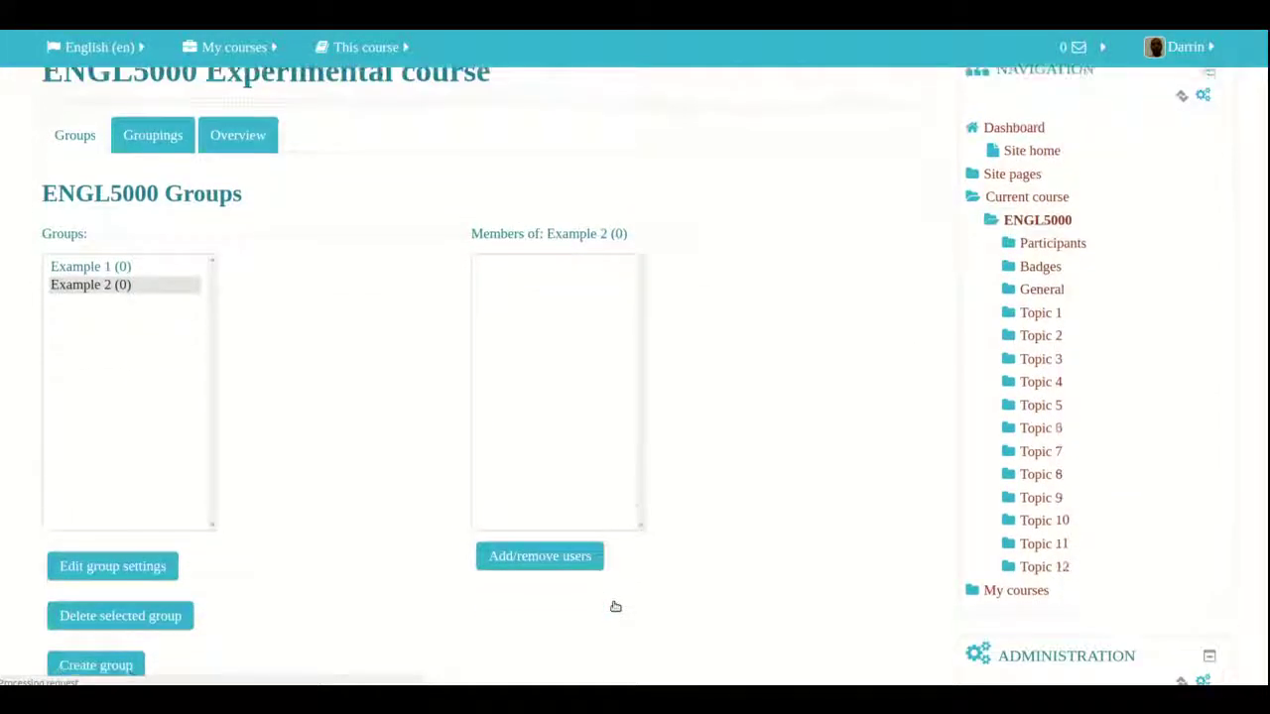
click(88, 273)
key(shift+Down)
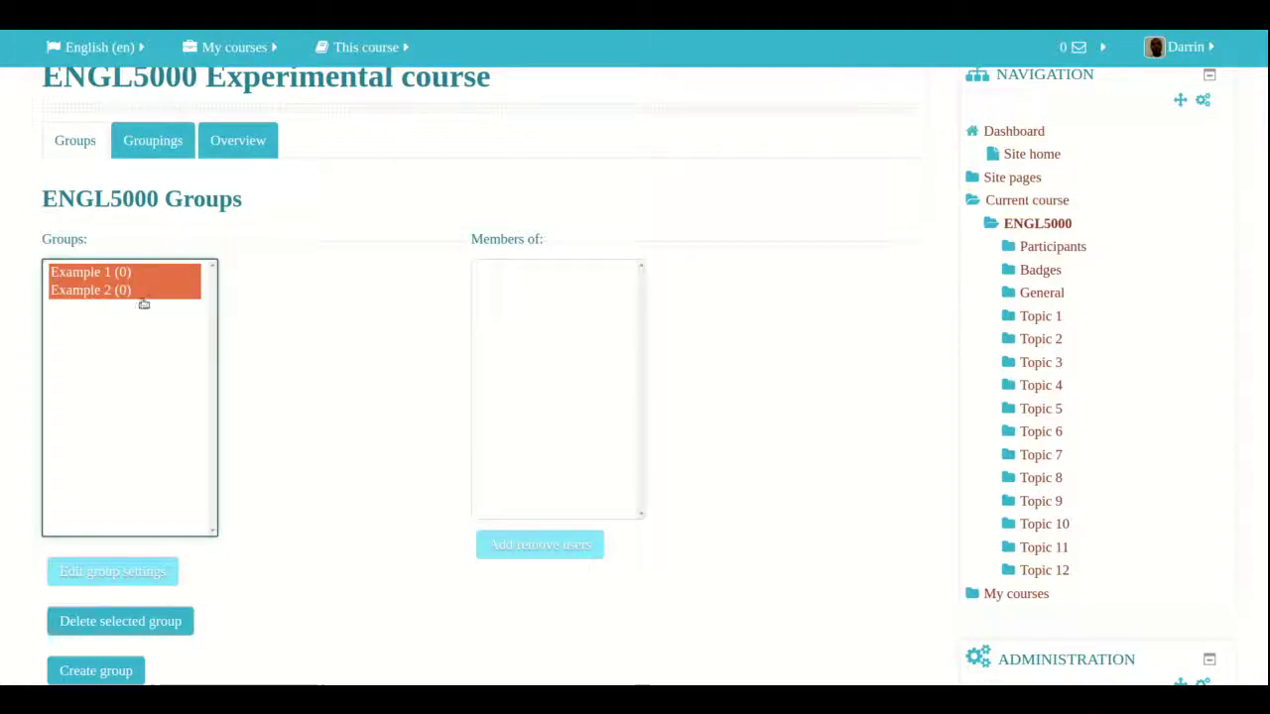
click(120, 289)
click(113, 273)
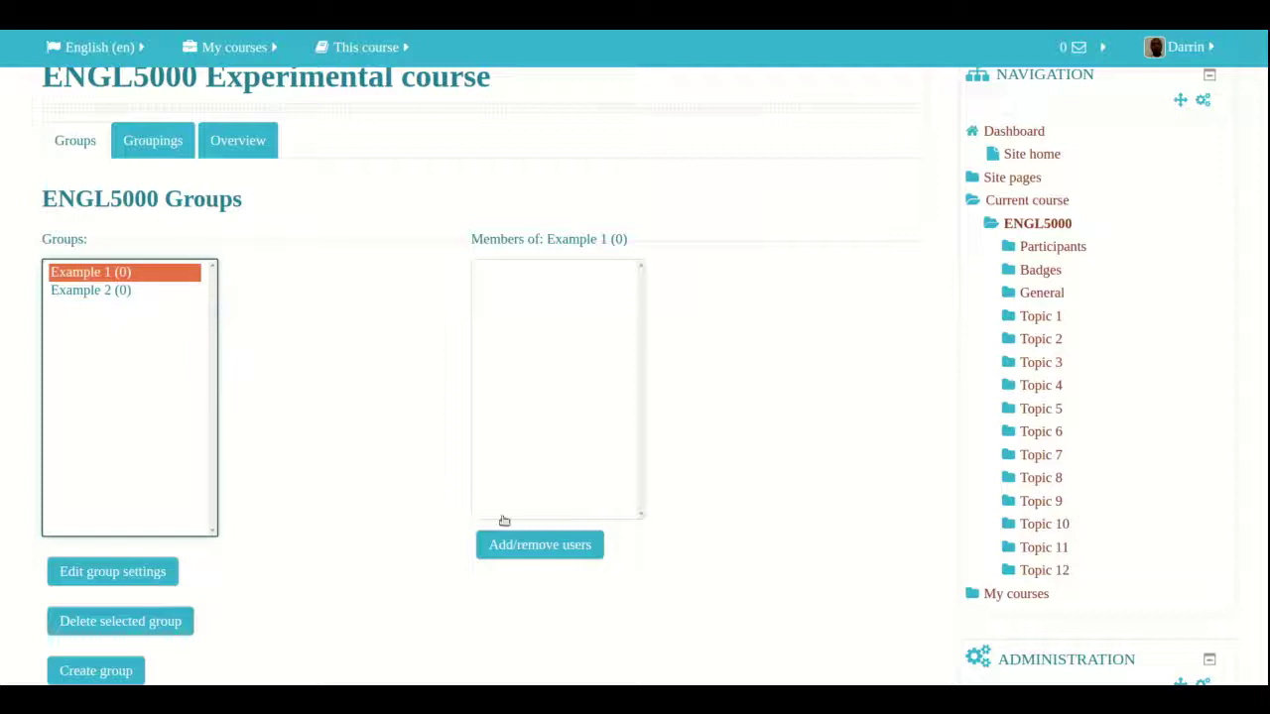
click(573, 548)
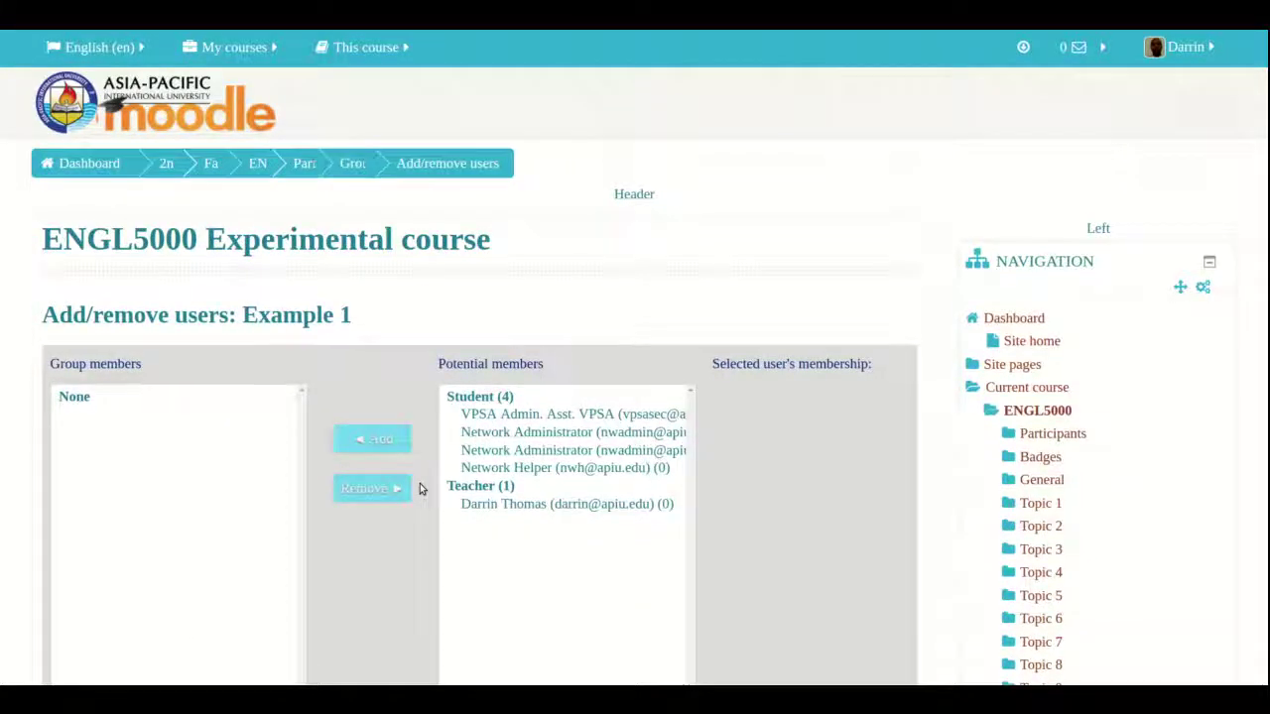
Add the first two students in the potential members list to the Example 1 group
scroll(419, 483, down, 2)
scroll(419, 488, down, 1)
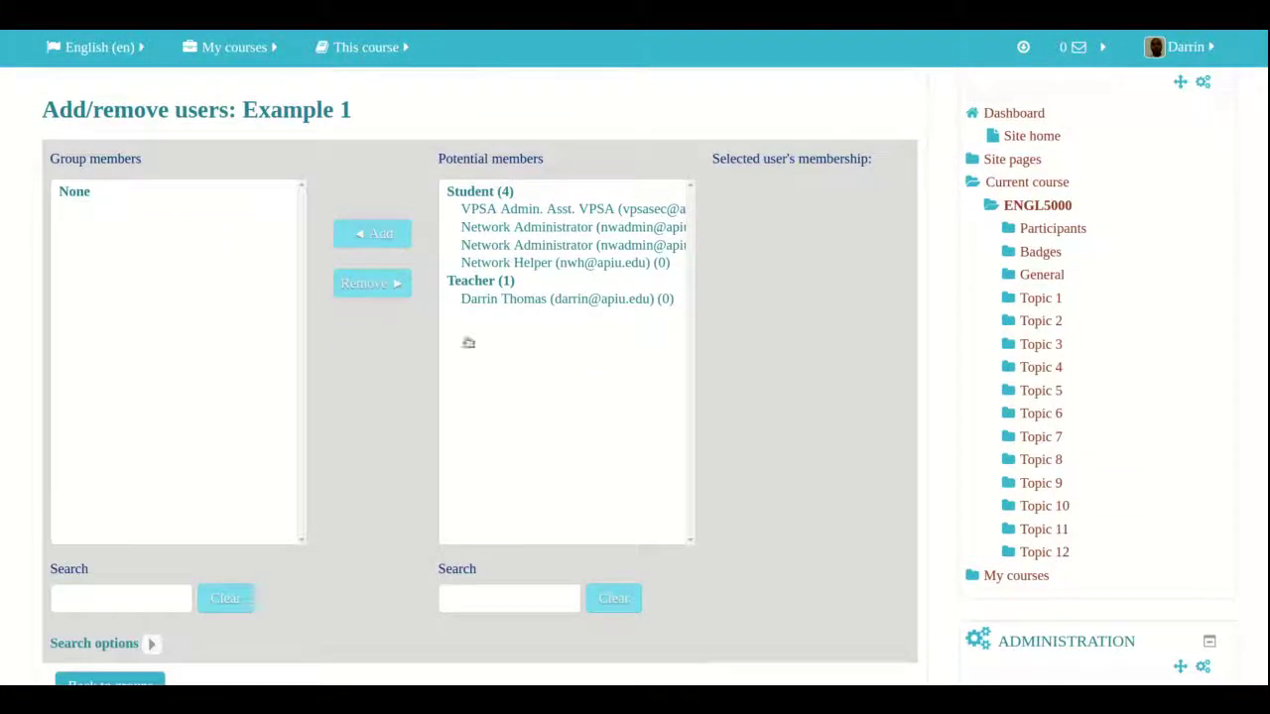
click(499, 212)
key(shift+Down)
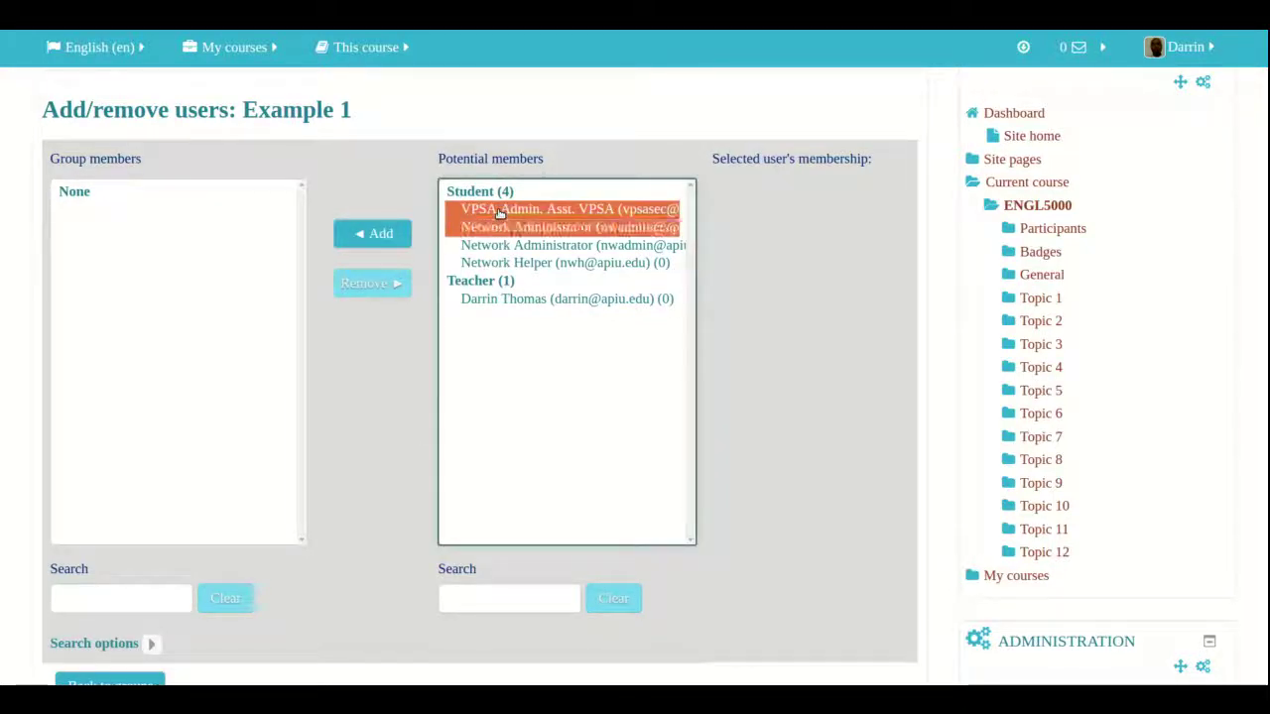
click(389, 236)
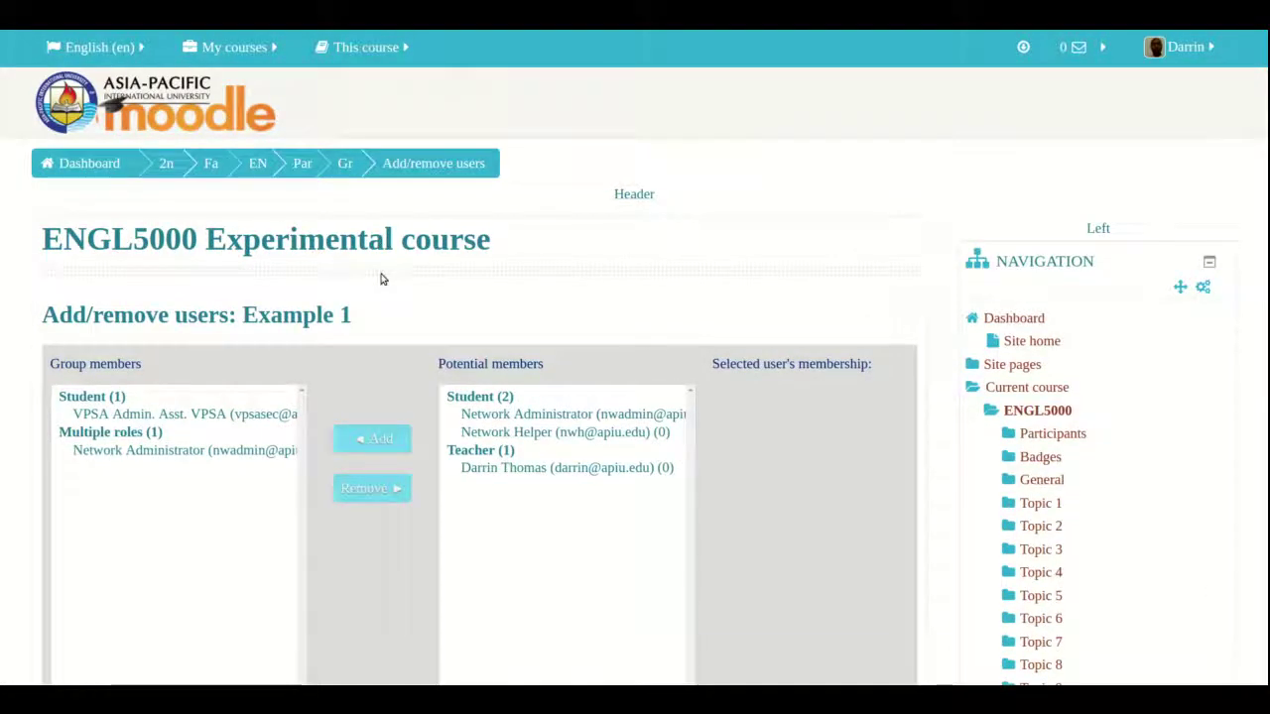
Leave the Example 1 membership page and return to the course's groups list
scroll(382, 279, down, 3)
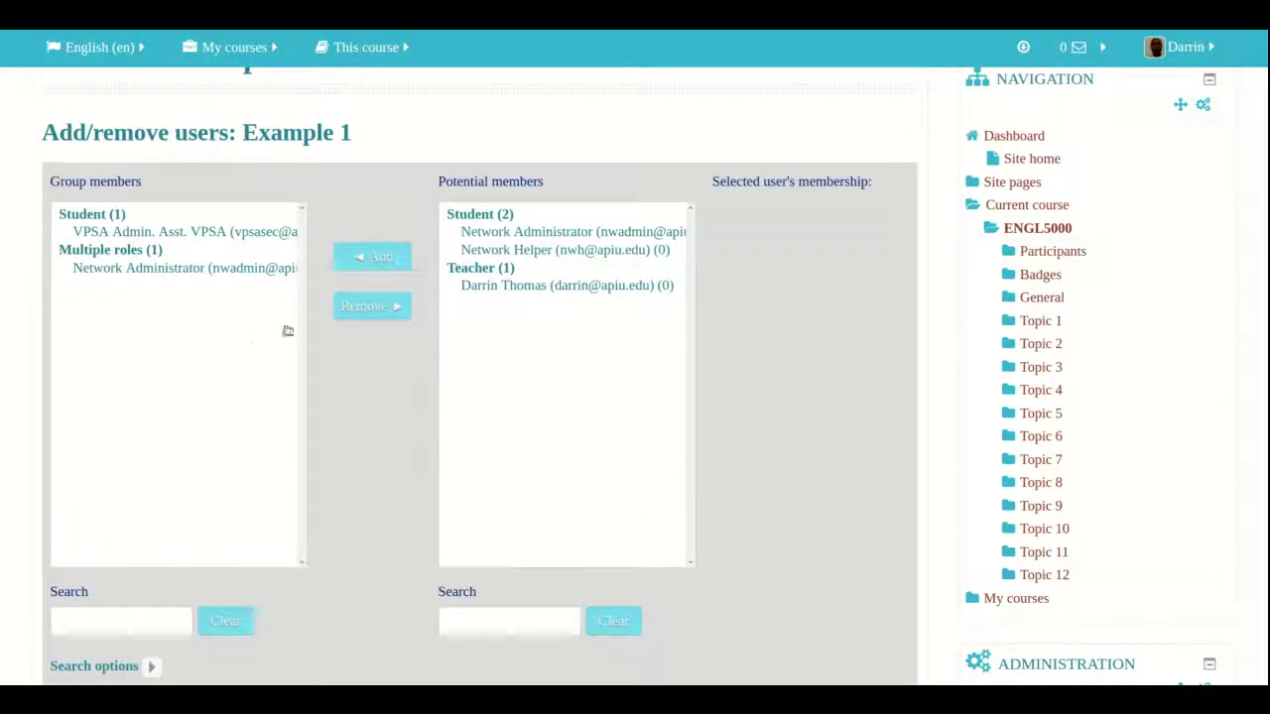
scroll(283, 377, down, 1)
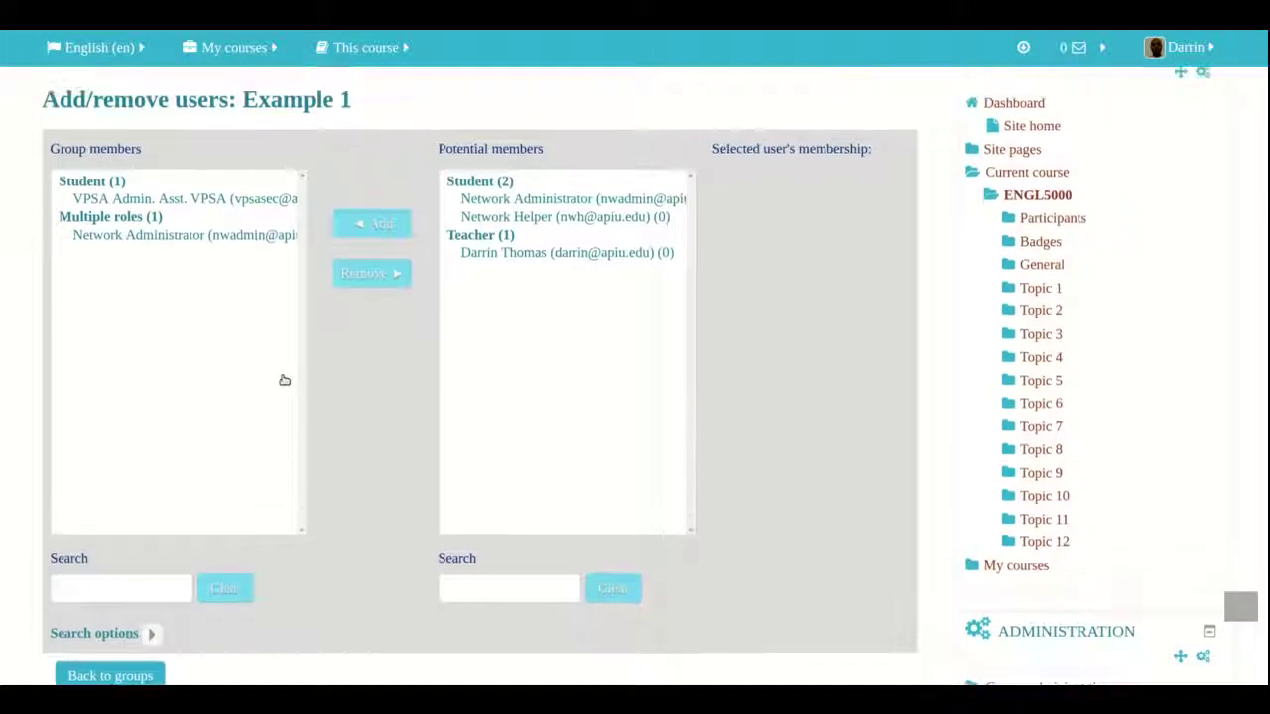
scroll(294, 329, up, 3)
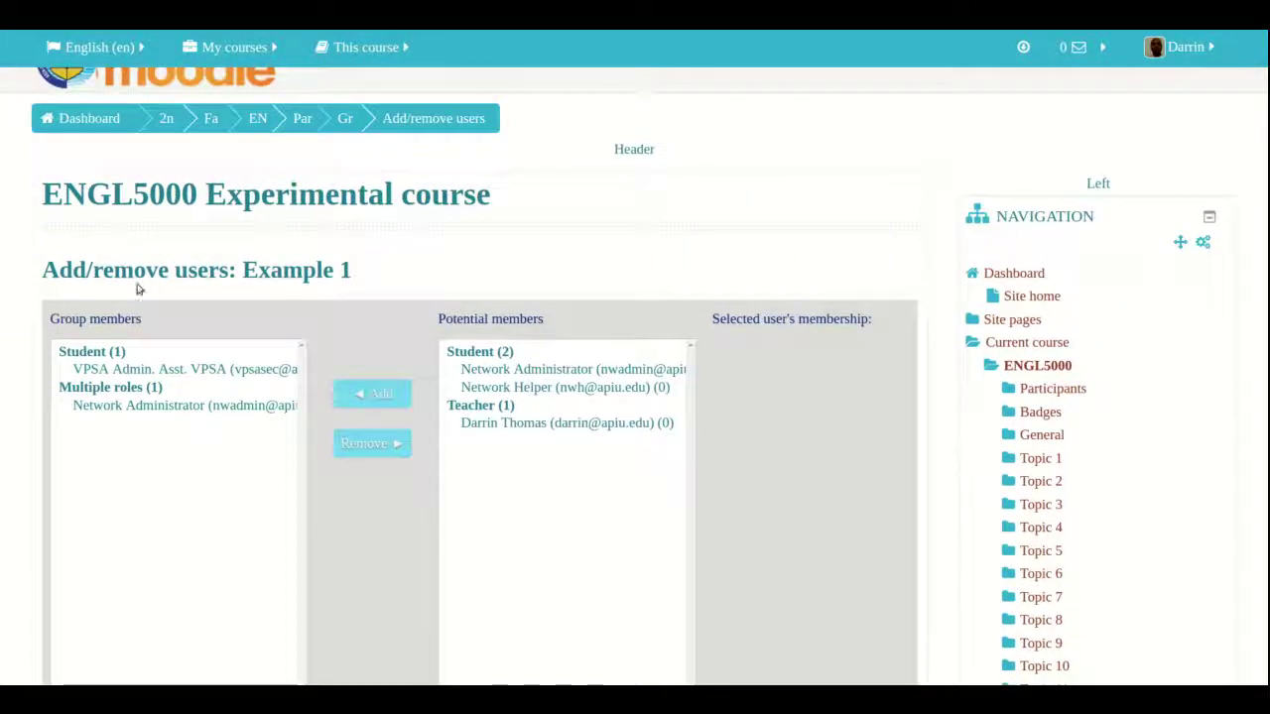
scroll(347, 270, down, 5)
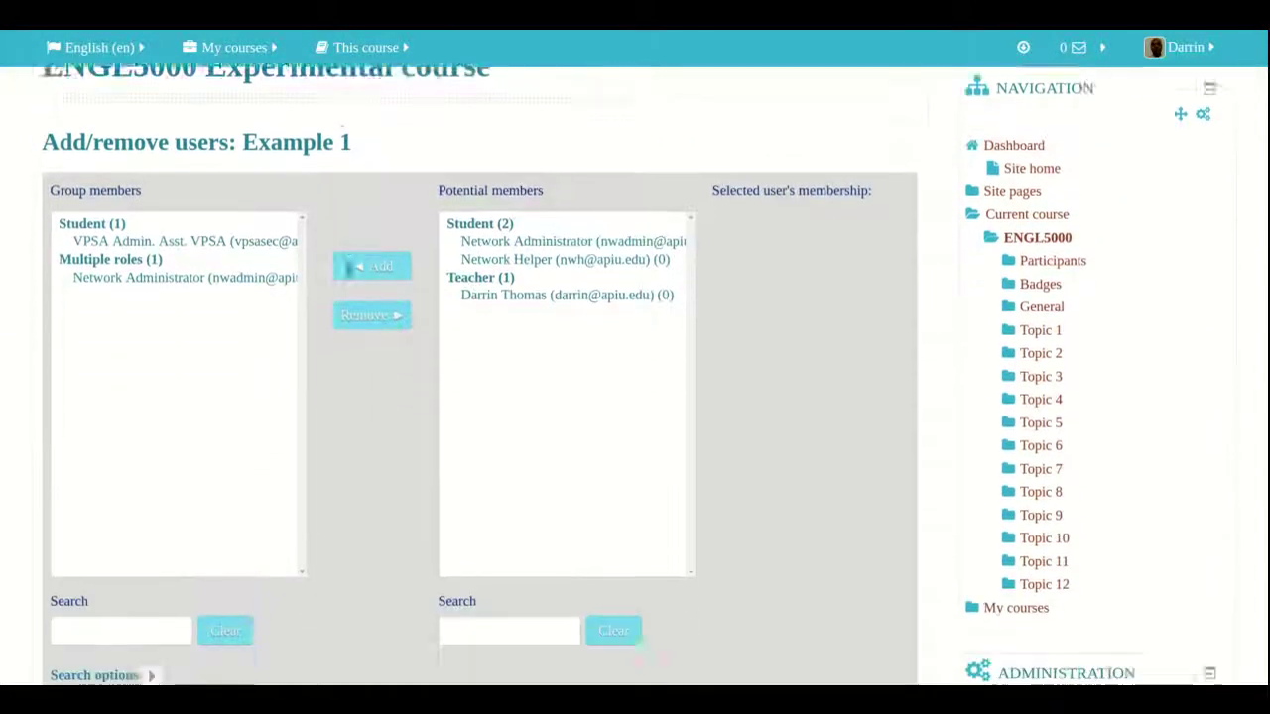
scroll(347, 275, up, 1)
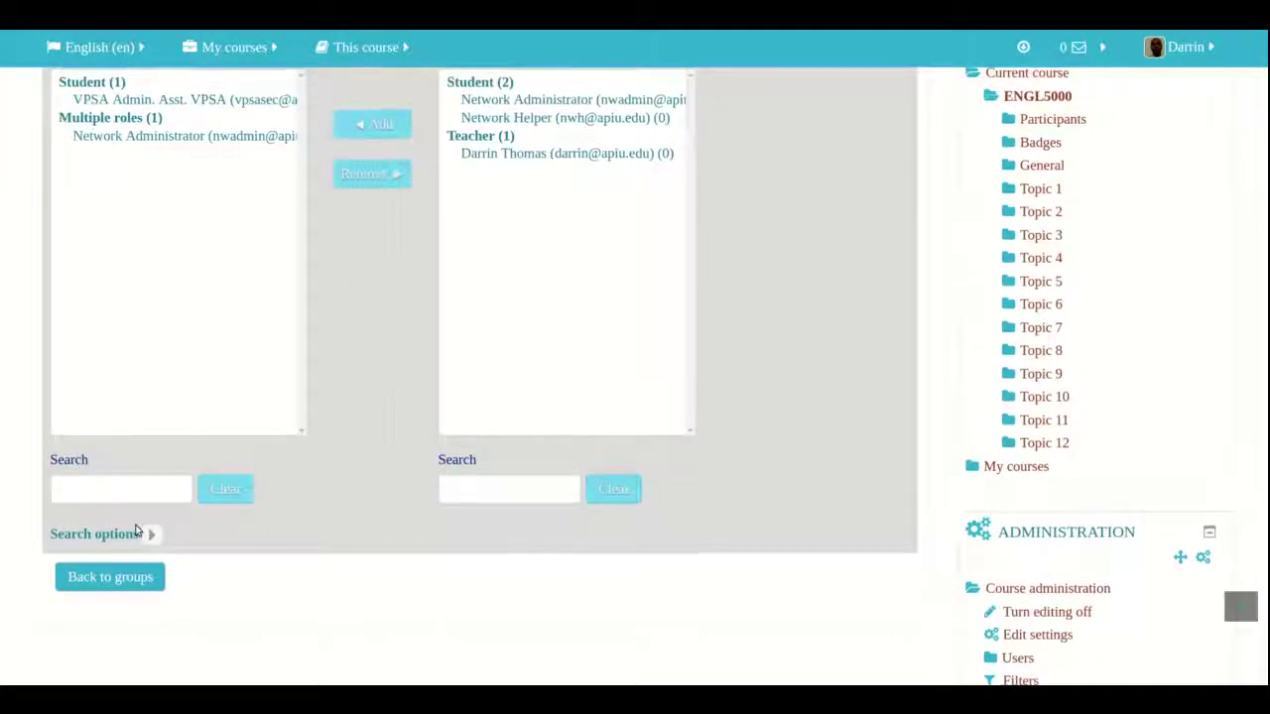
click(112, 585)
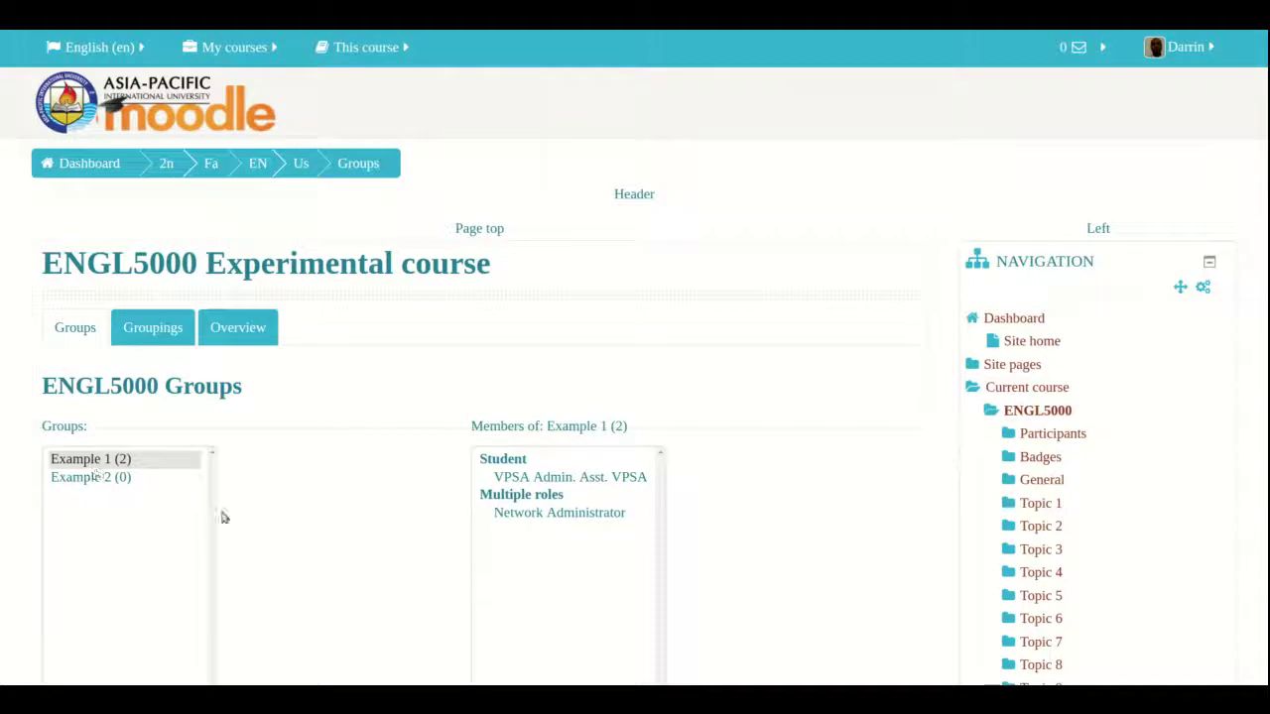
Select the Example 2 group and open its page for adding and removing users
scroll(222, 516, down, 4)
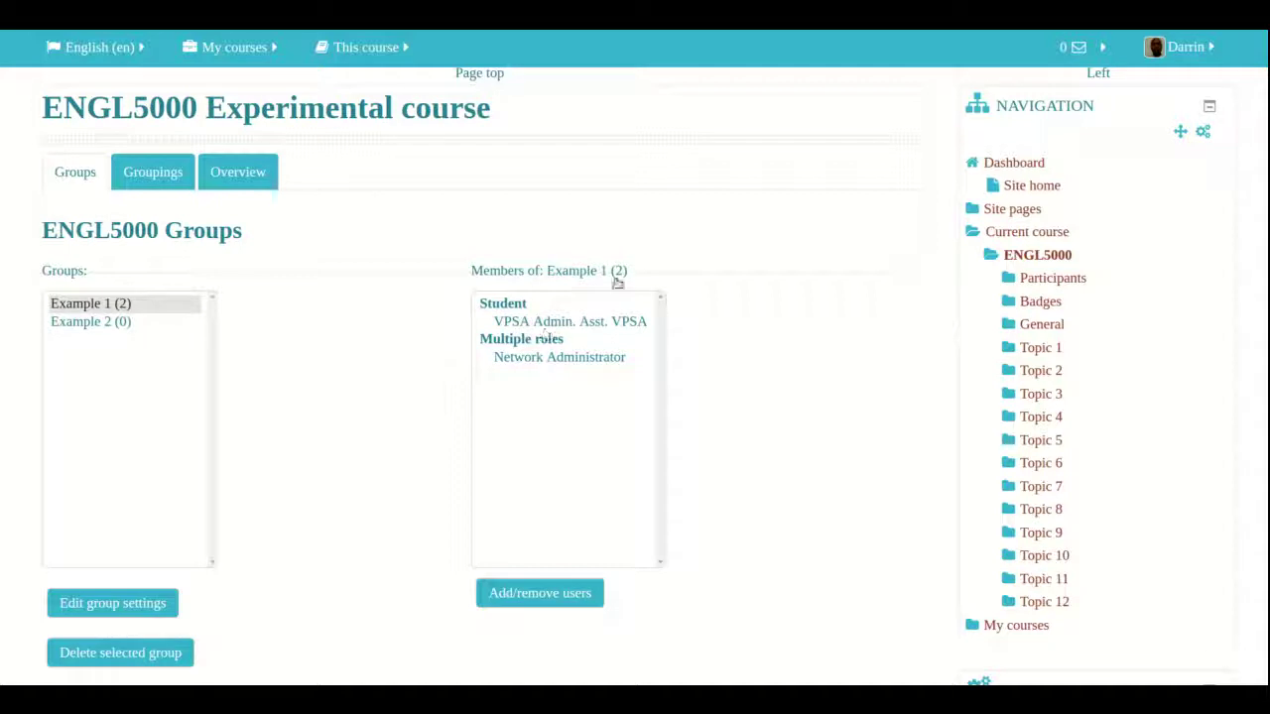
click(78, 323)
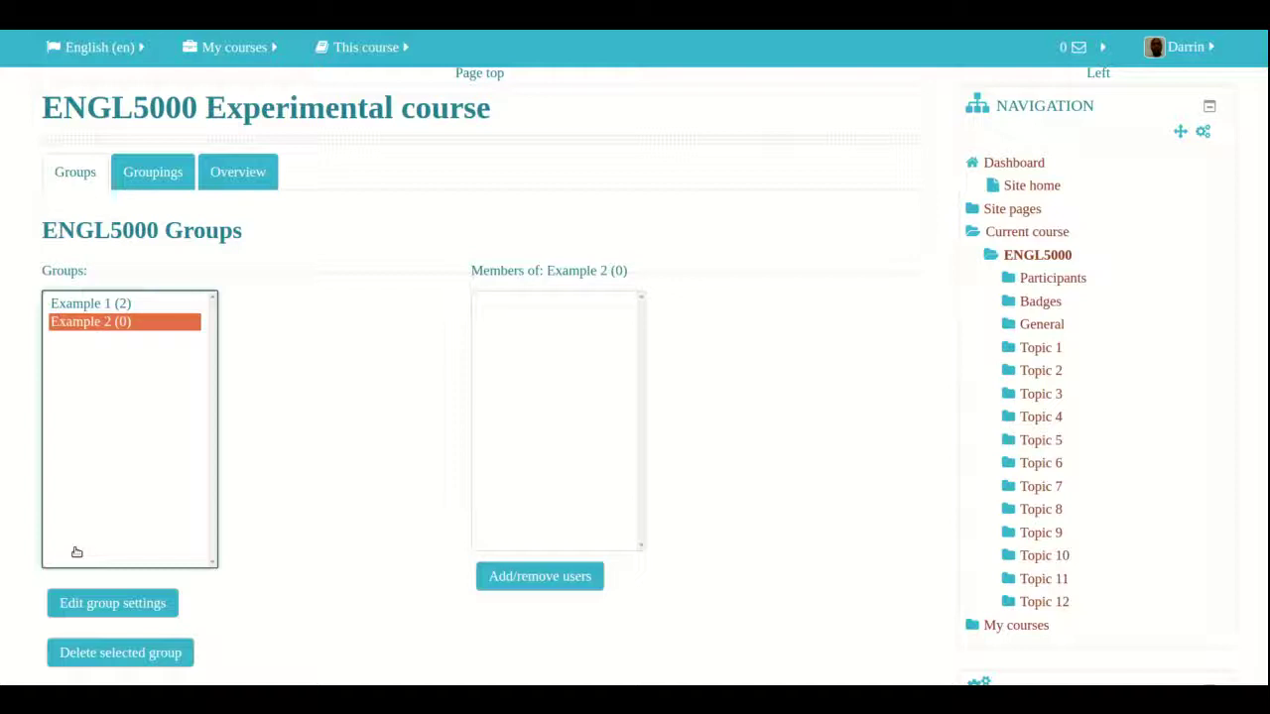
click(512, 576)
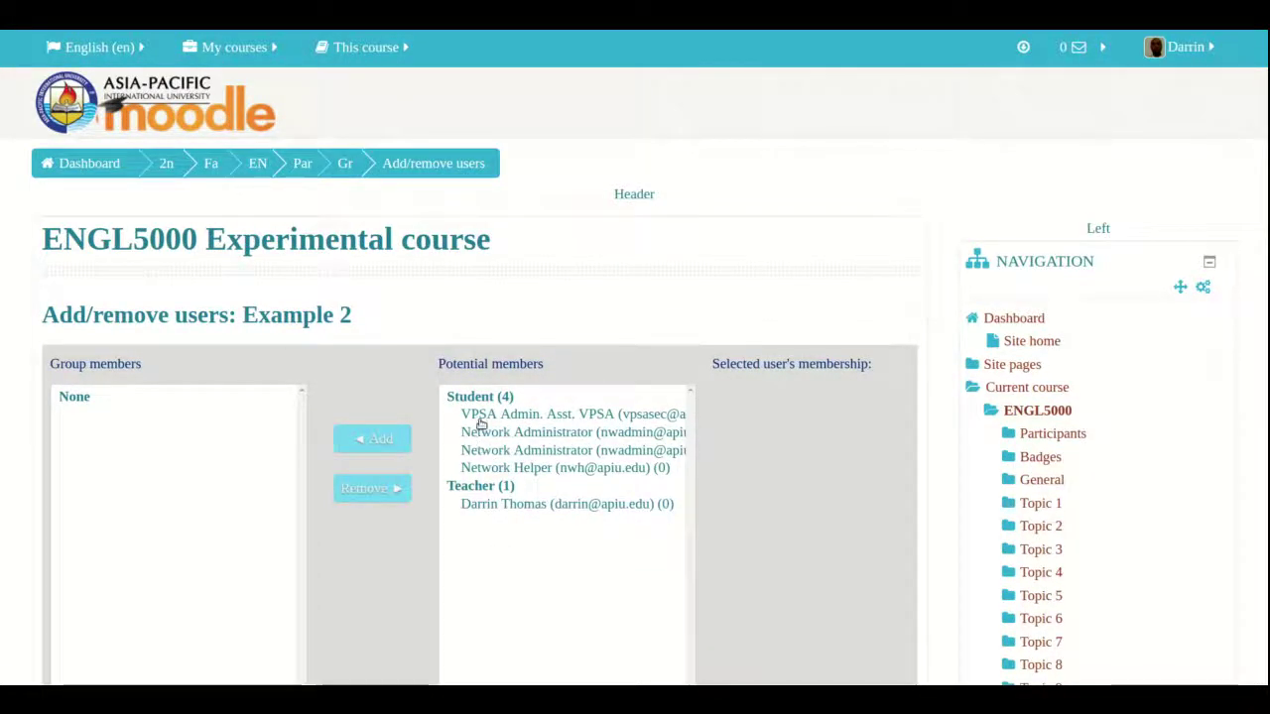
Add the last two students in the potential members list to the Example 2 group and return to the groups list
click(482, 416)
drag(477, 392, 479, 401)
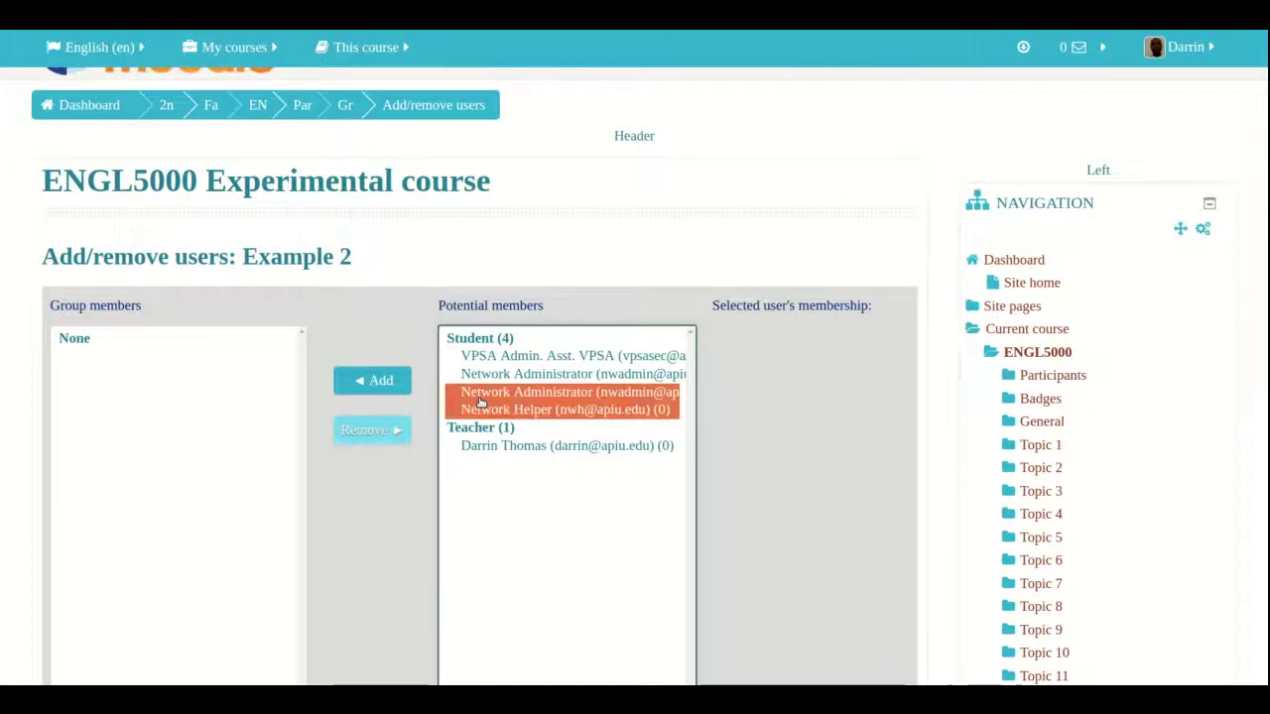
click(367, 386)
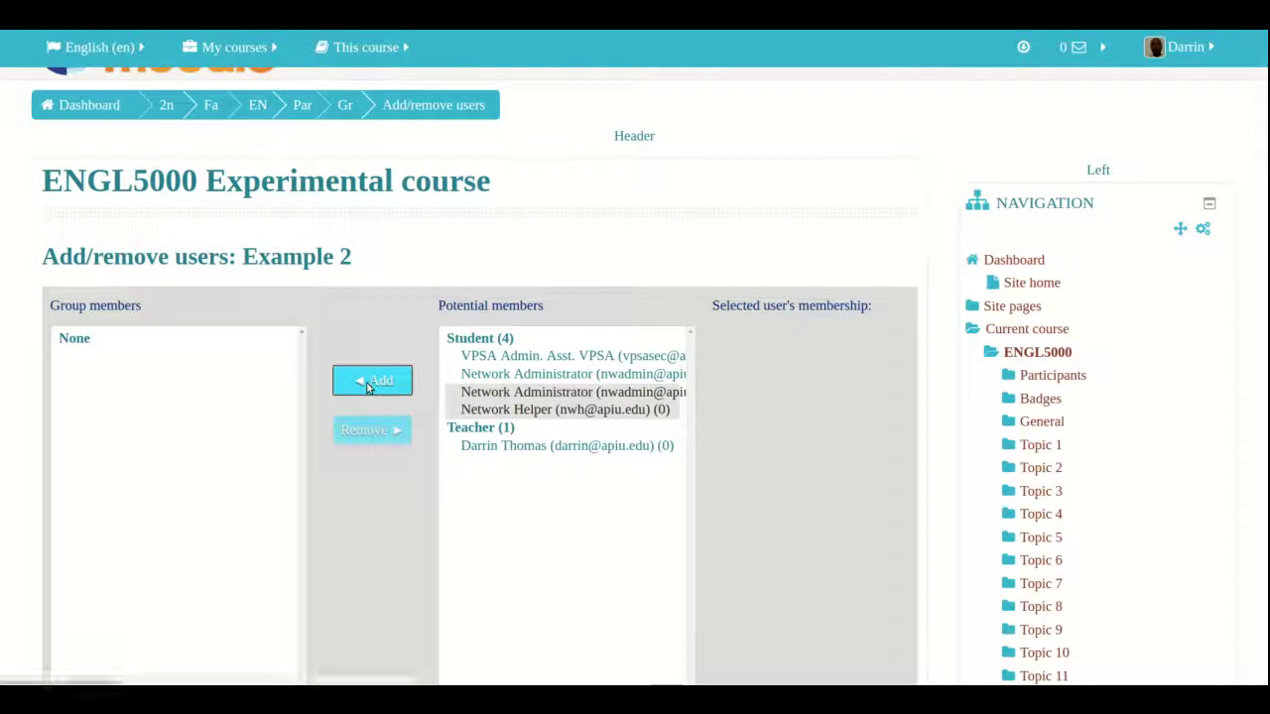
scroll(362, 396, down, 5)
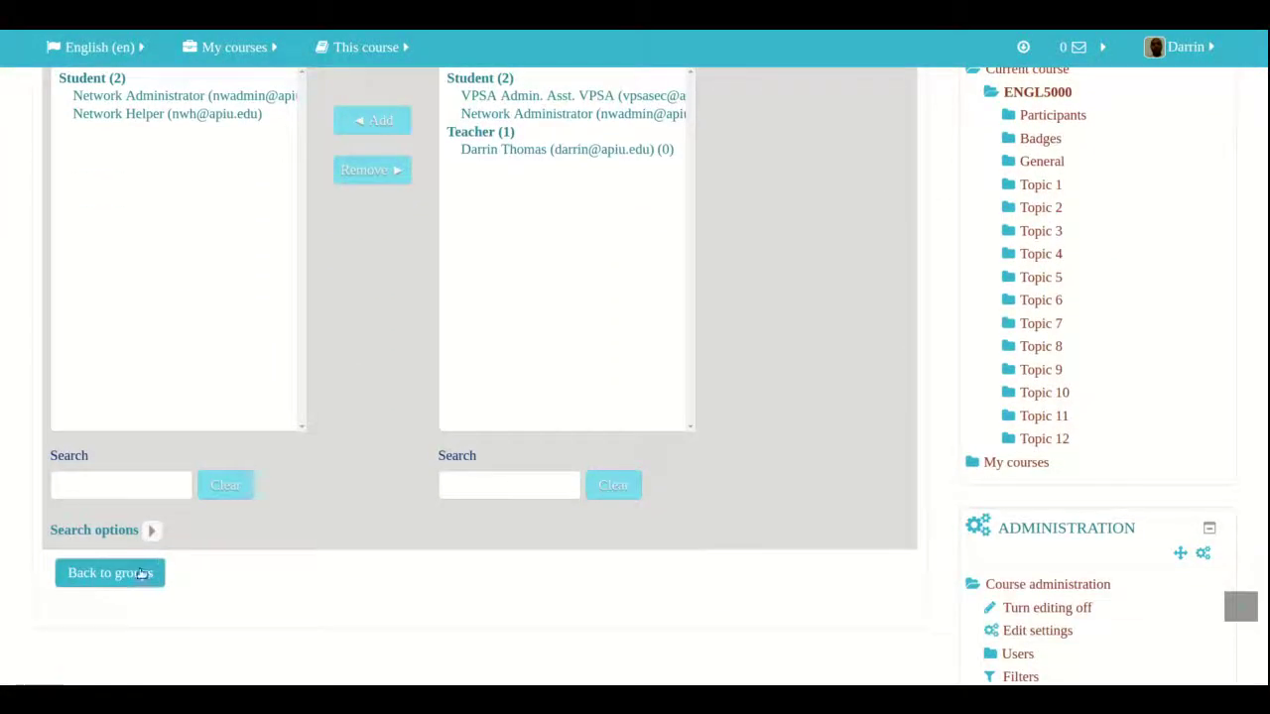
click(113, 575)
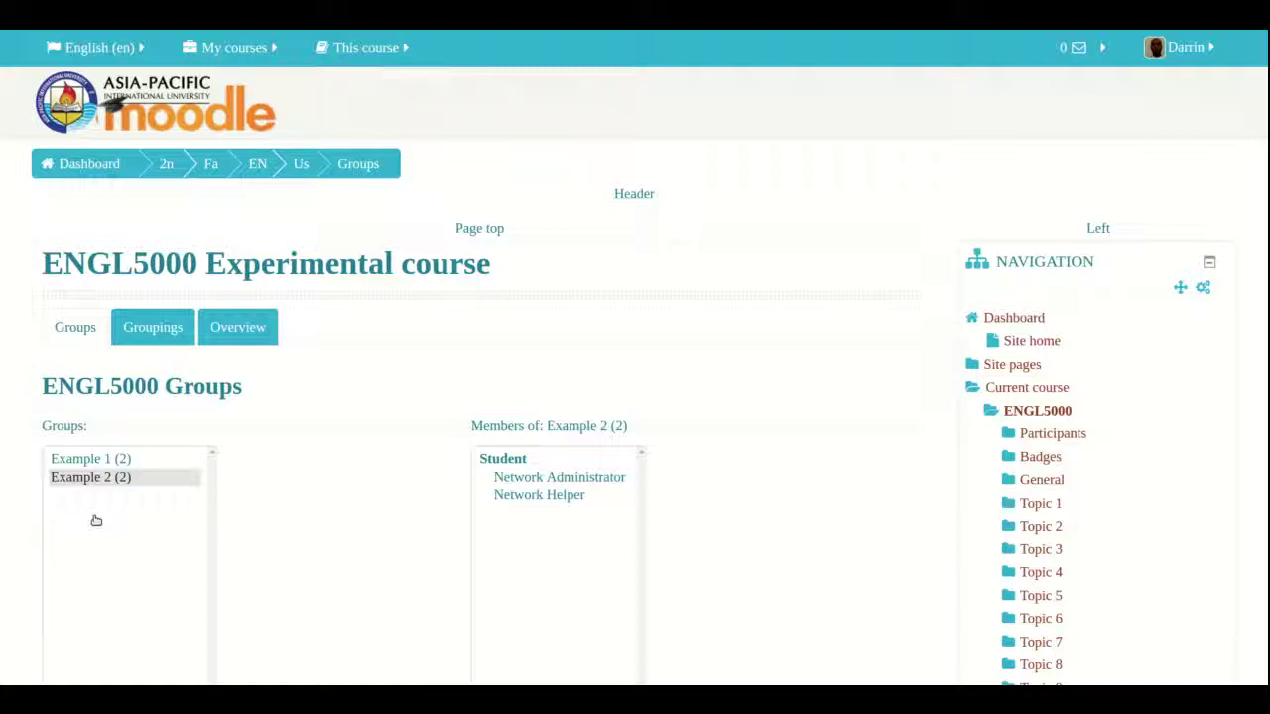
Open the ENGL5000 groups overview and review the members of each group and the users not in a group
scroll(96, 520, down, 3)
scroll(93, 519, up, 5)
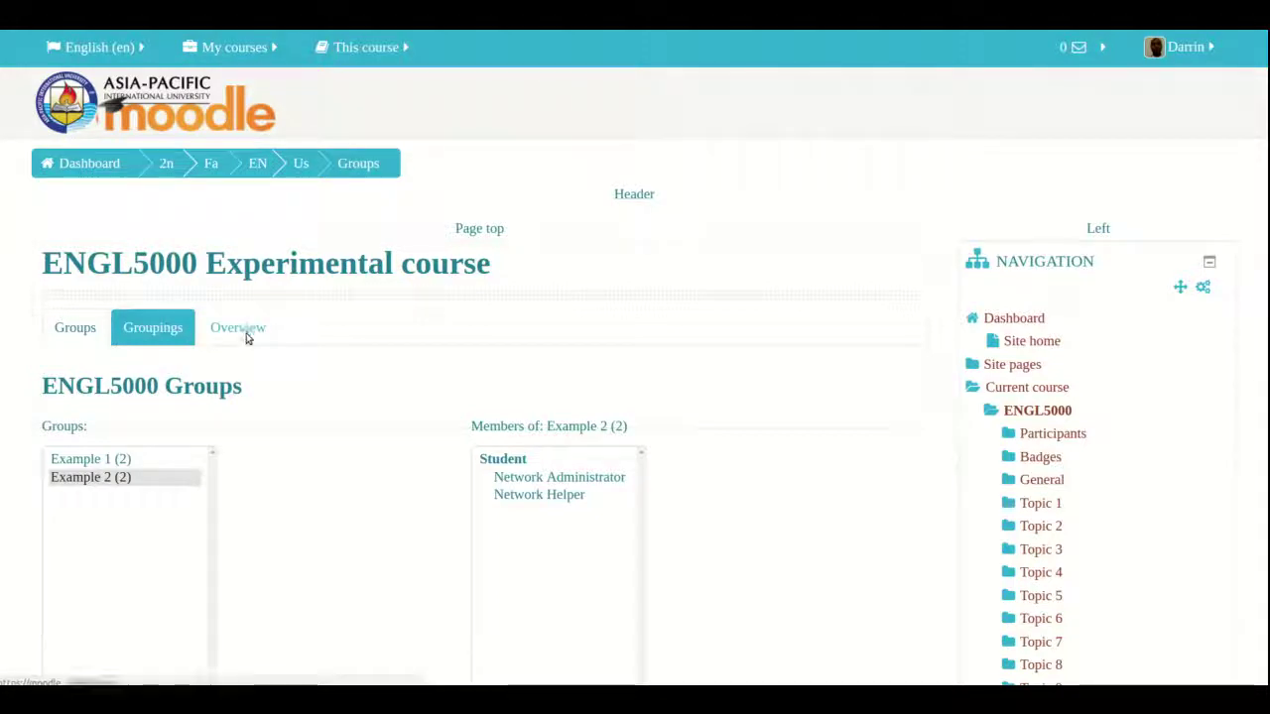
click(244, 330)
scroll(348, 390, down, 2)
scroll(348, 391, down, 2)
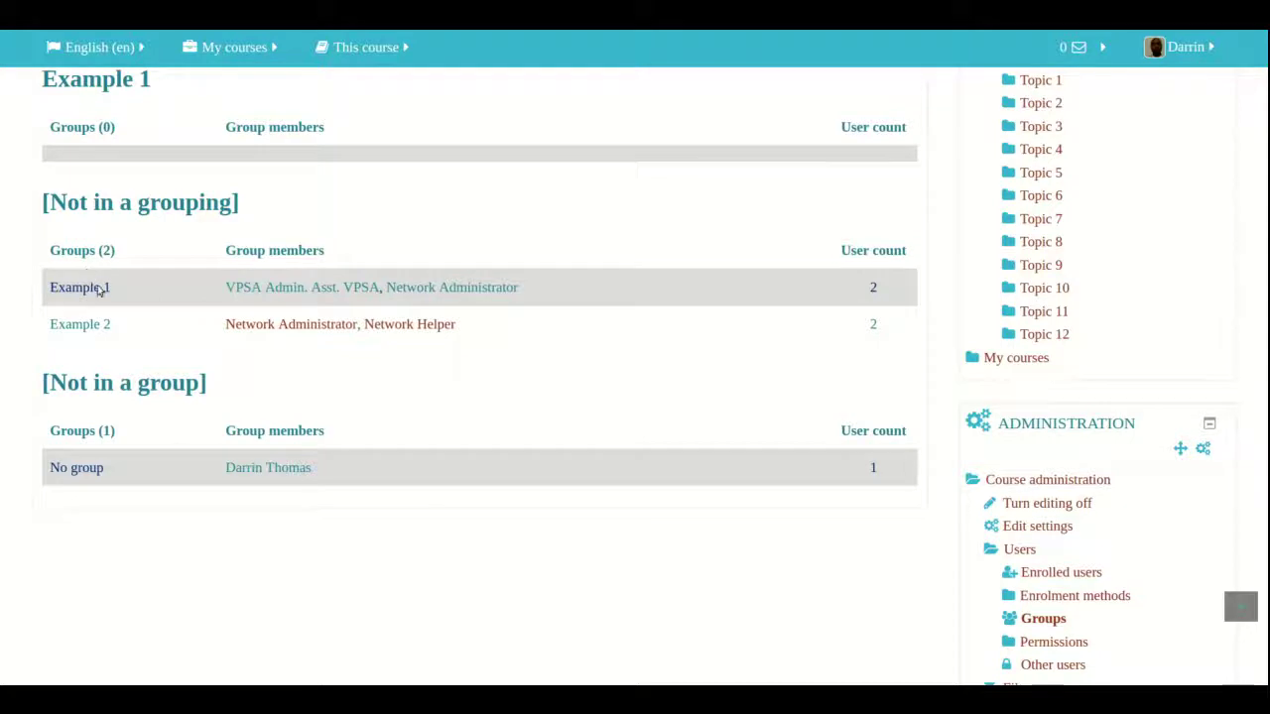
scroll(110, 453, down, 1)
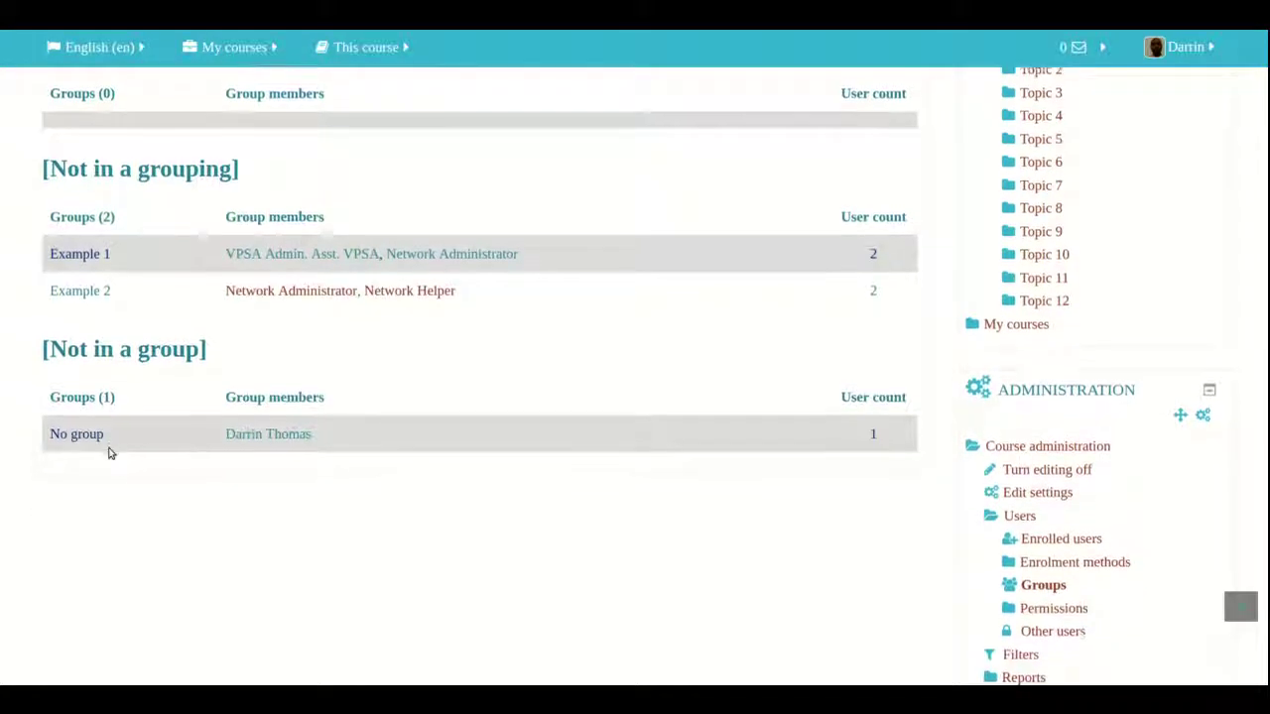
scroll(156, 394, up, 2)
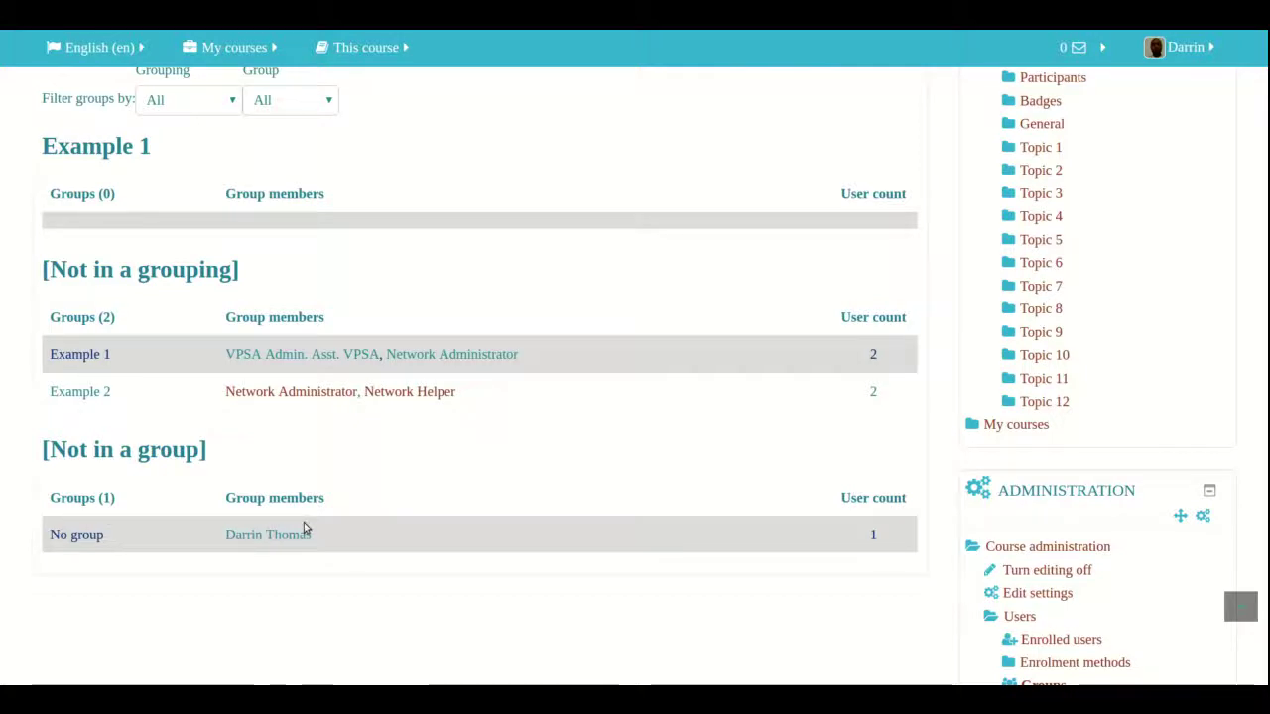
scroll(305, 527, up, 3)
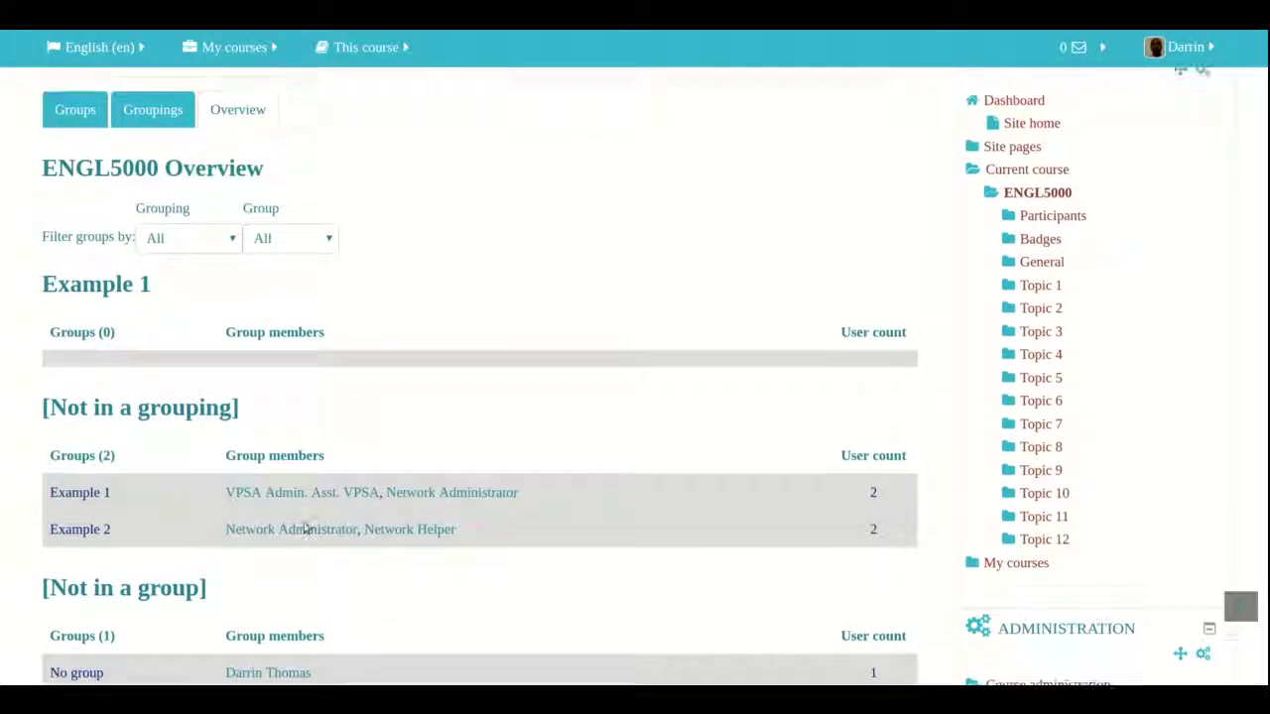
scroll(304, 528, up, 2)
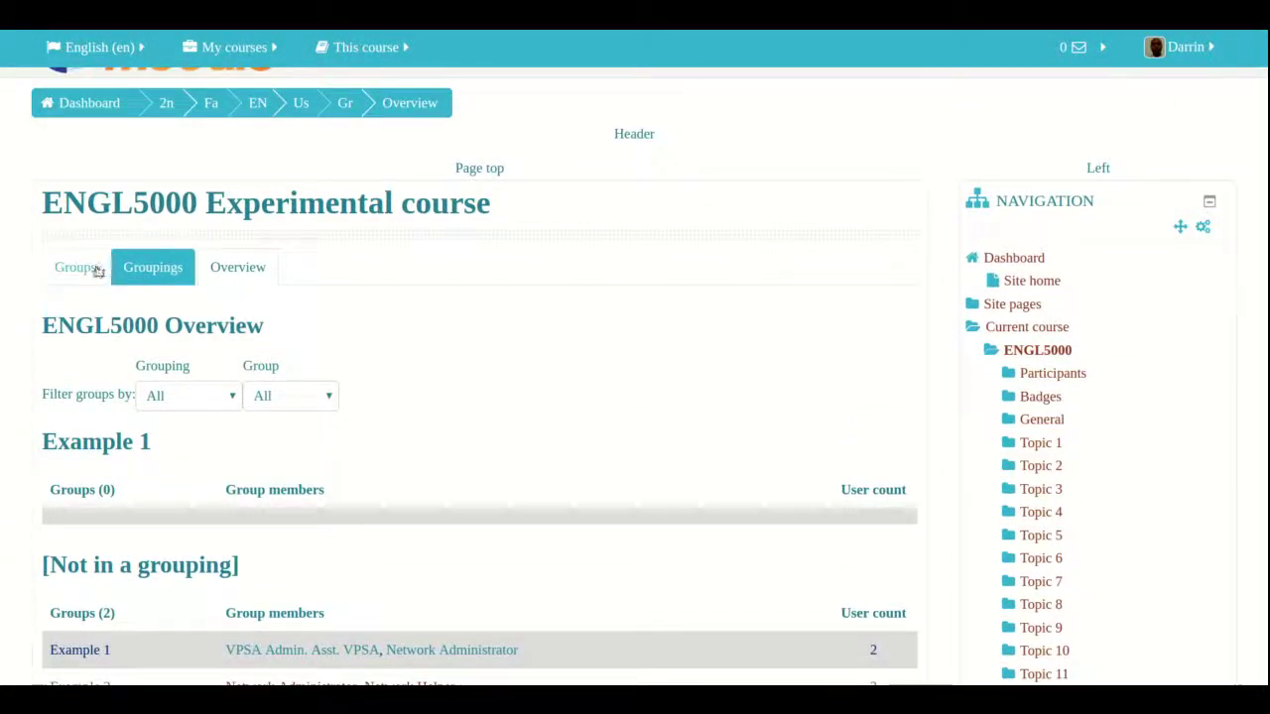
Return from the overview to the course's groups list and view the available group management options
click(97, 270)
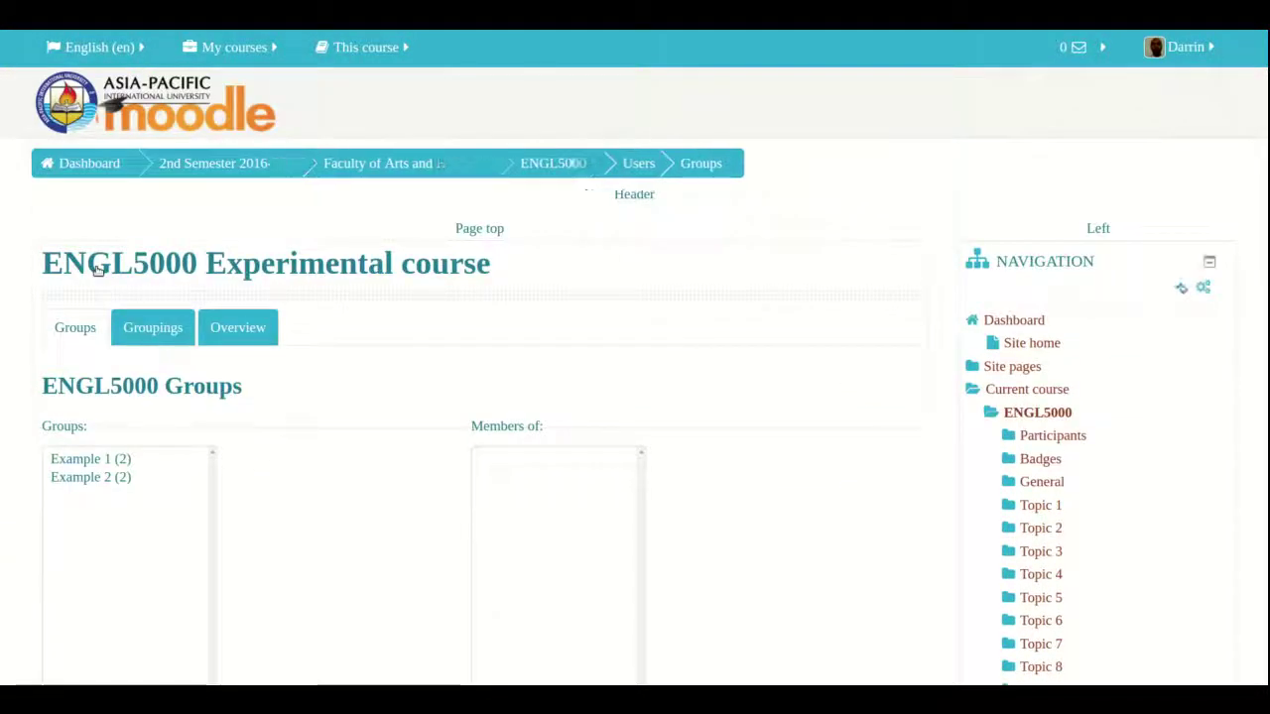
scroll(98, 270, down, 4)
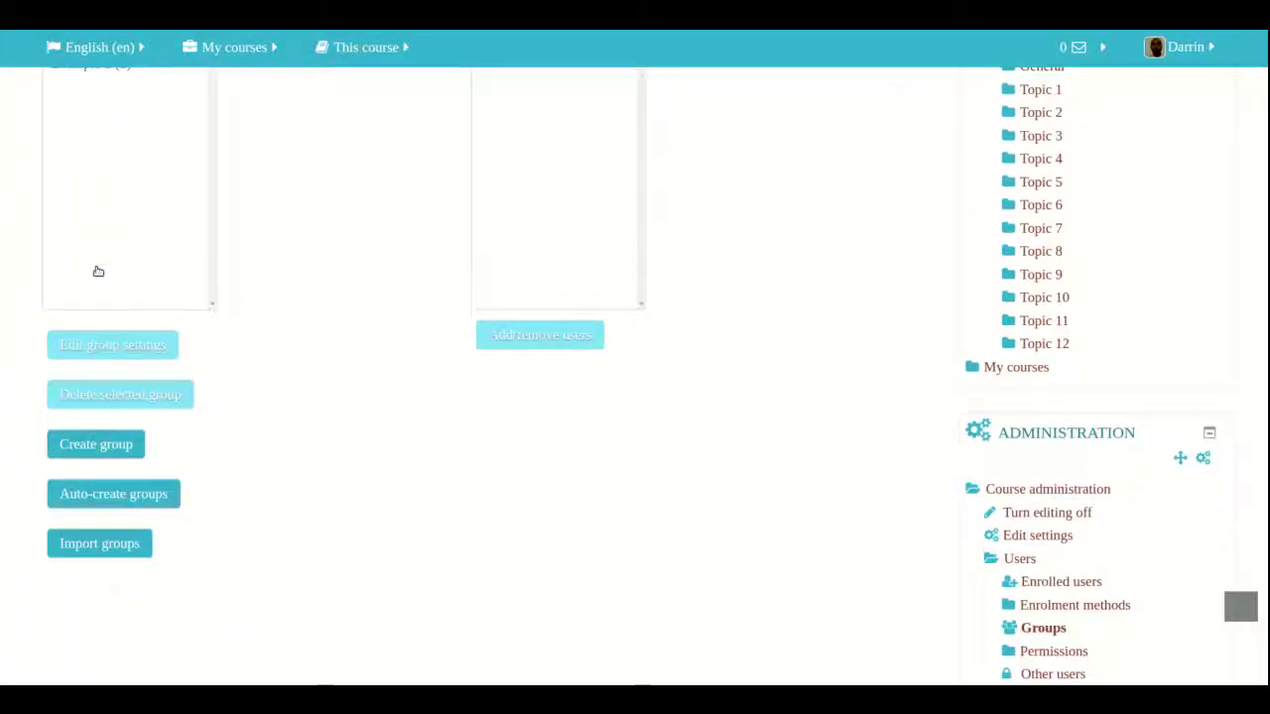
scroll(98, 271, up, 1)
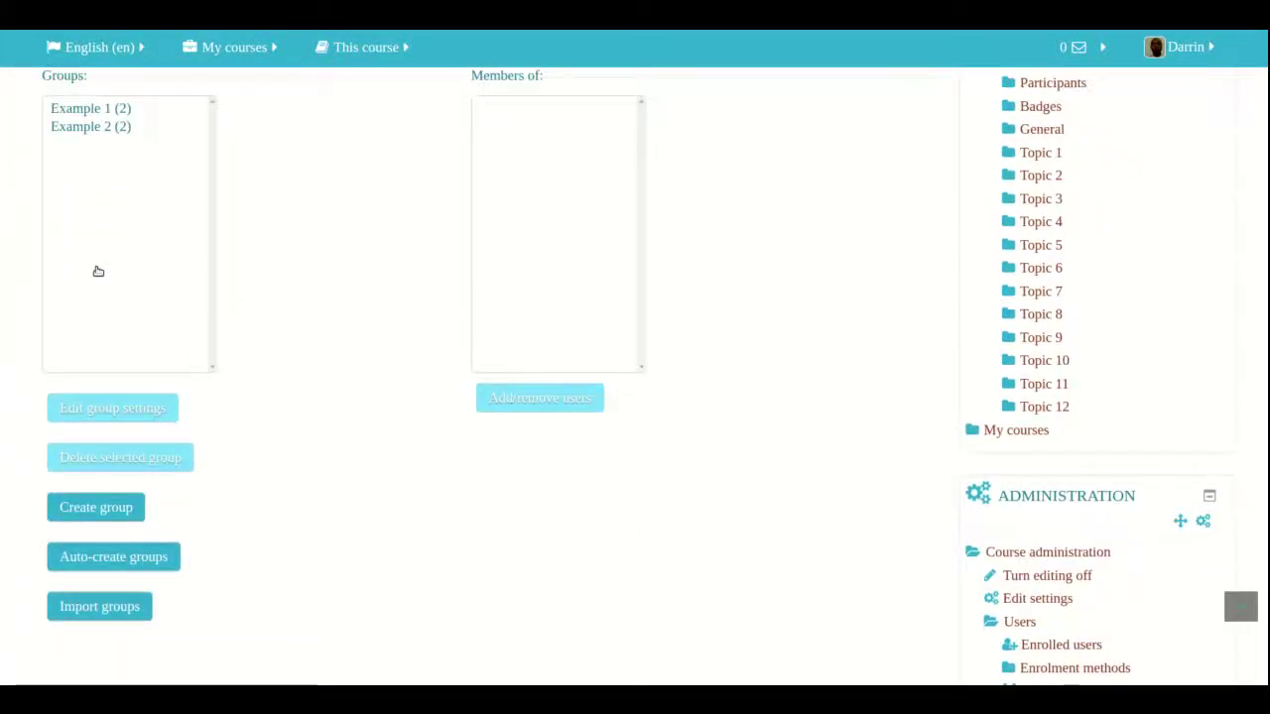